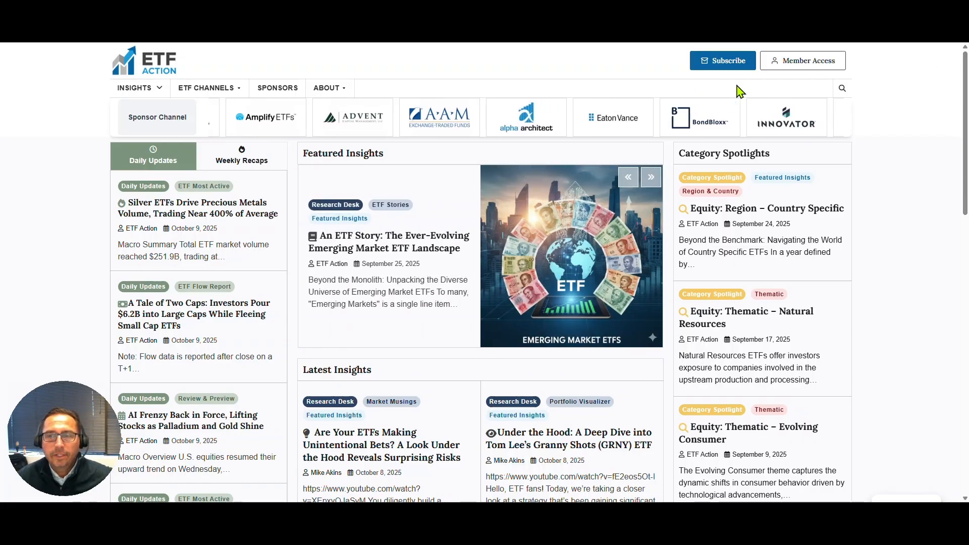
- Enter the member area and open the Navigator database
click(805, 66)
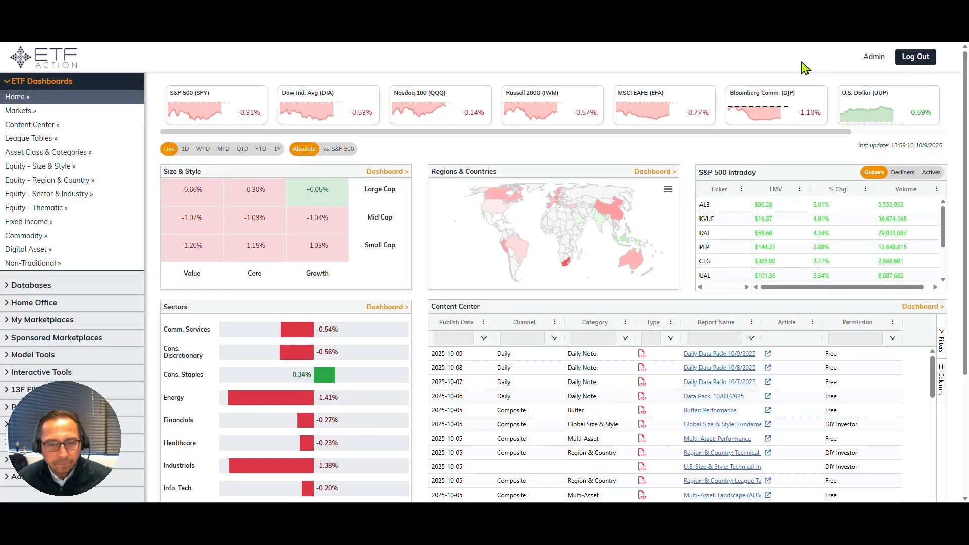
click(63, 81)
click(41, 99)
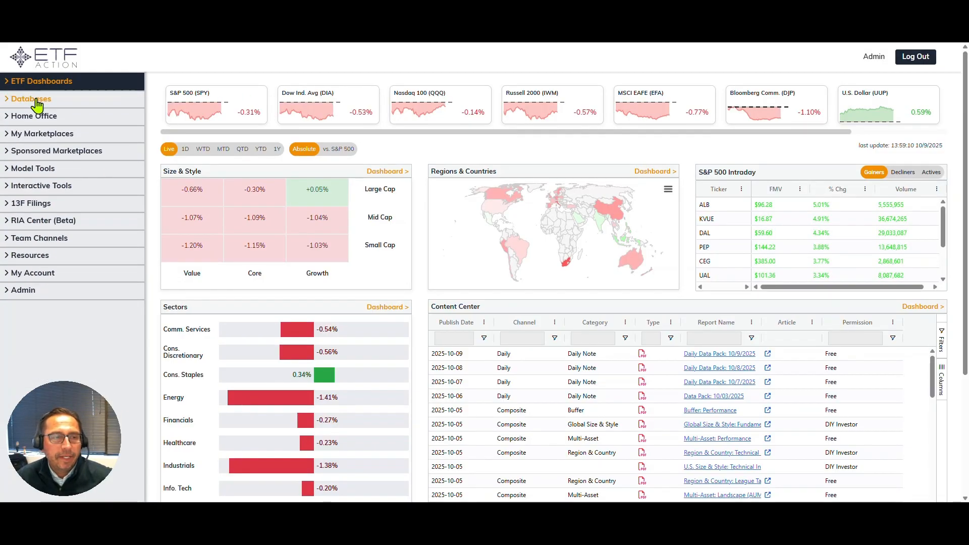
click(33, 116)
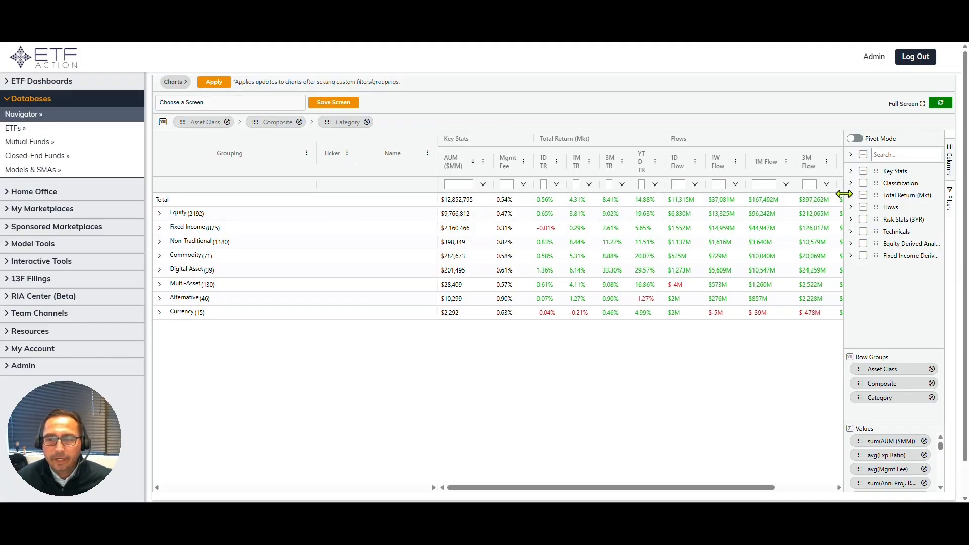
- Filter the funds by the Asset Class classification to show only Fixed Income
drag(844, 193, 797, 192)
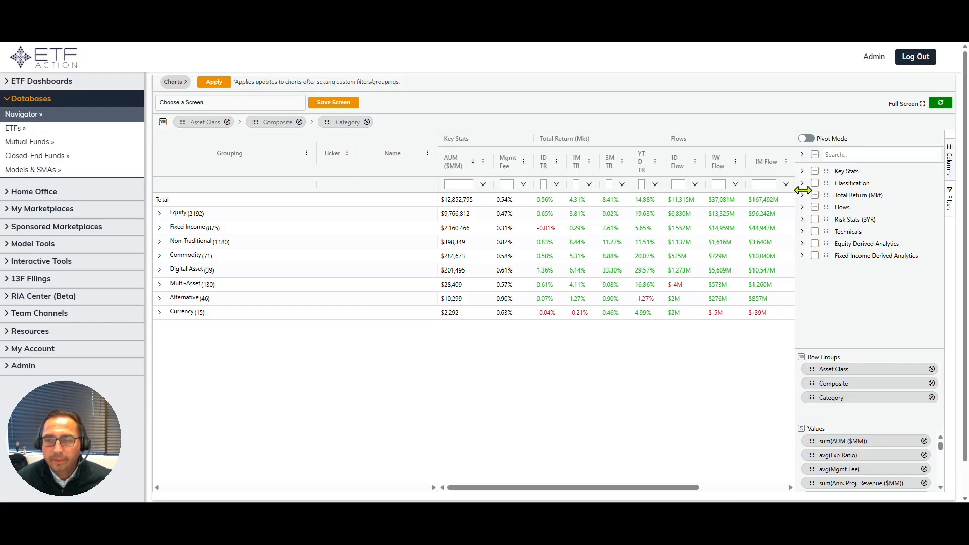
click(947, 201)
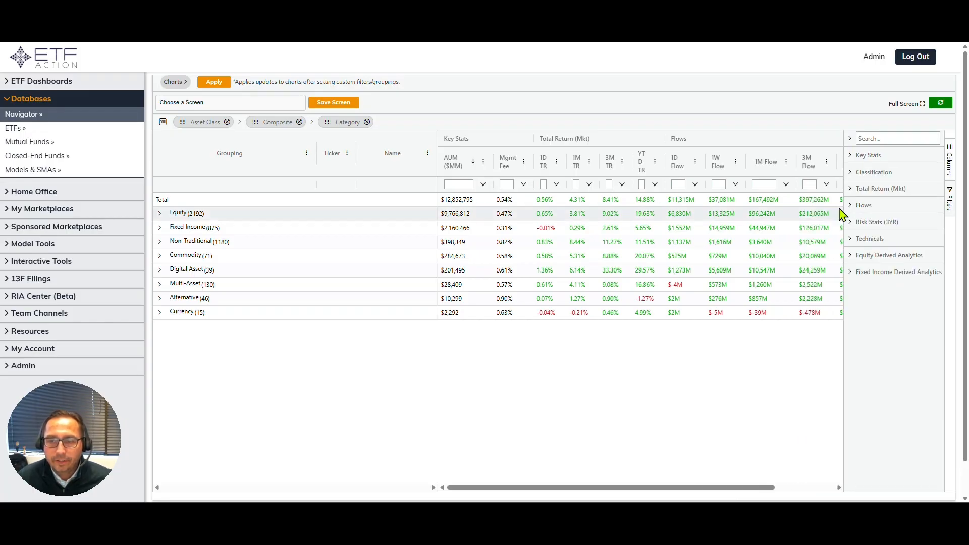
drag(845, 216, 774, 210)
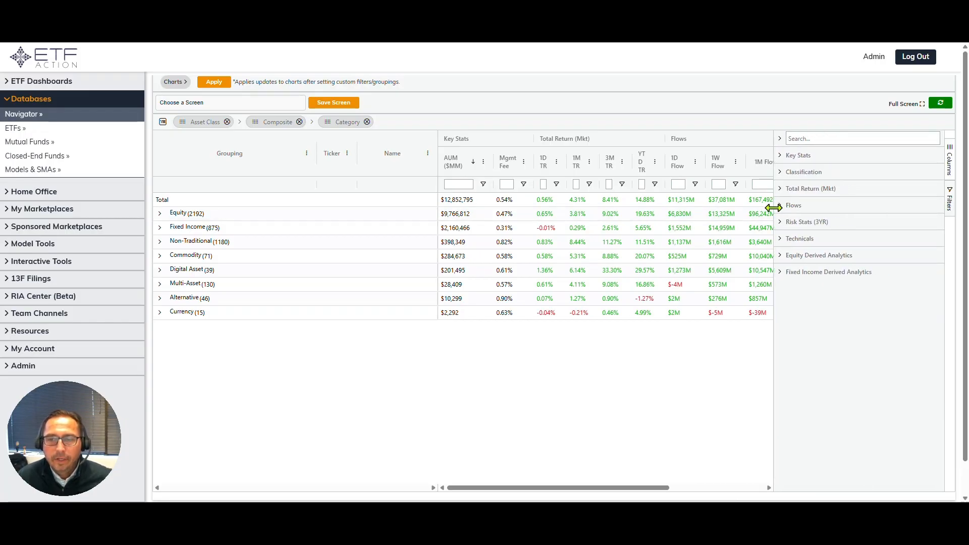
click(781, 174)
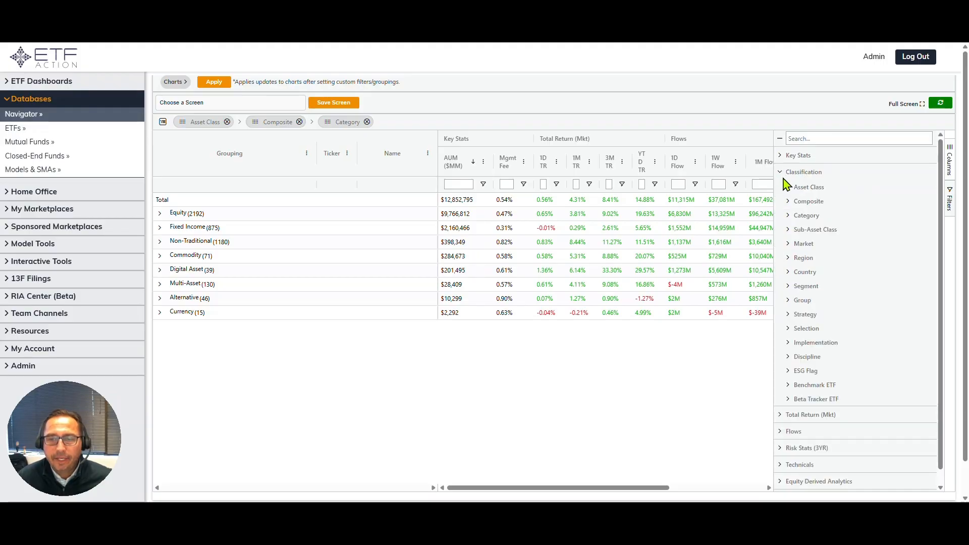
click(789, 189)
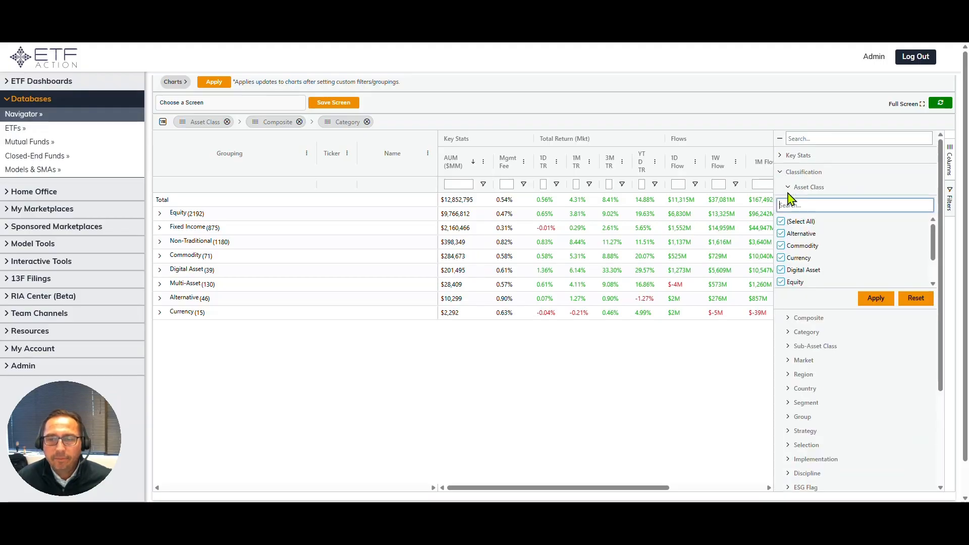
scroll(817, 255, down, 1)
click(811, 258)
click(869, 300)
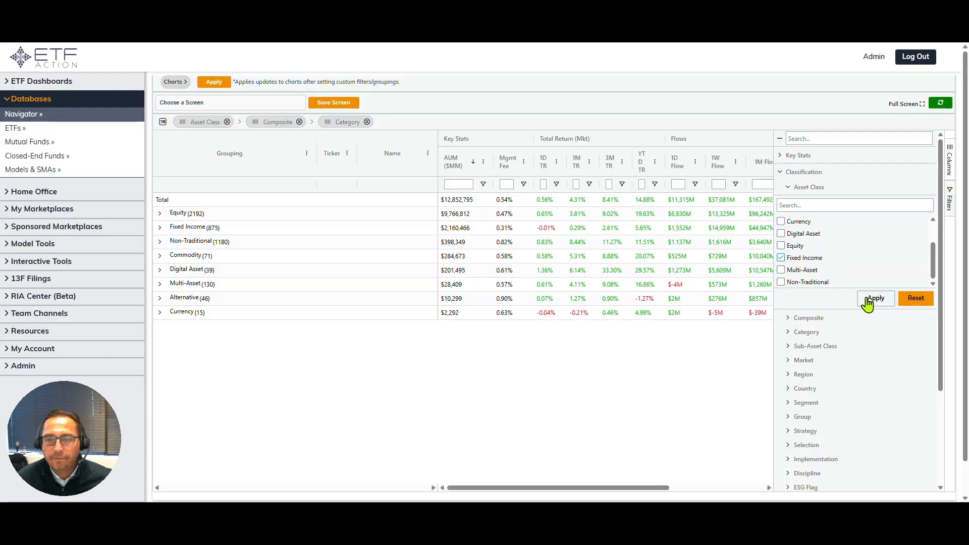
click(789, 188)
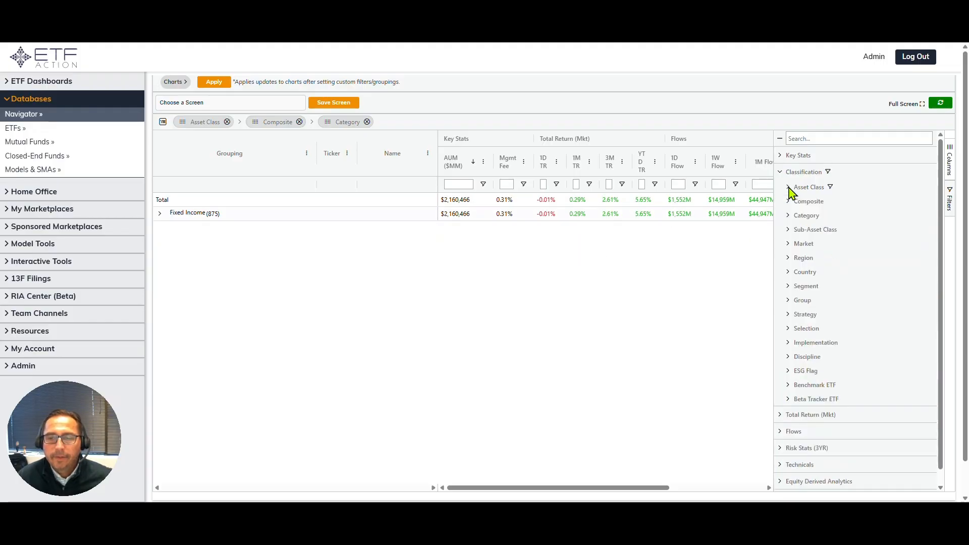
- Filter the Composite classification to only FI: Municipal
click(788, 201)
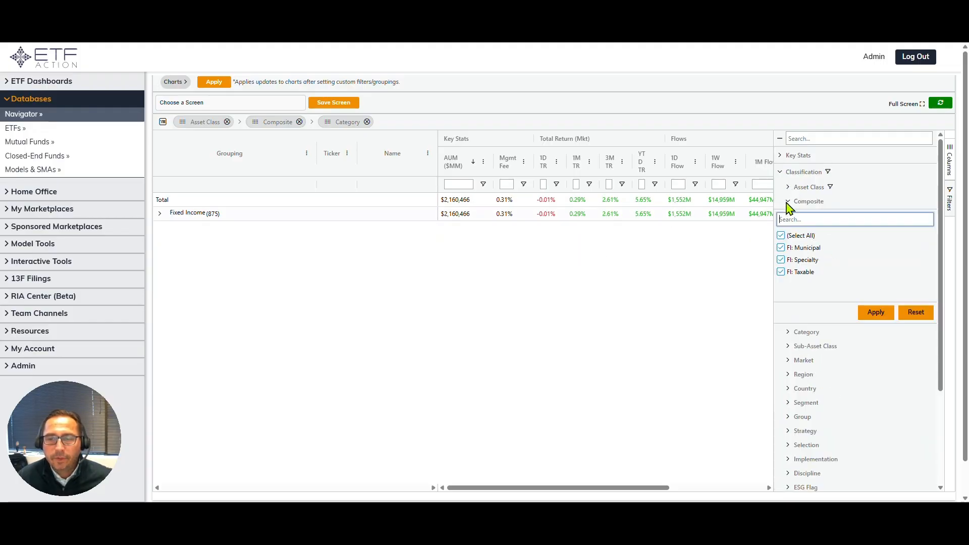
click(780, 247)
click(876, 312)
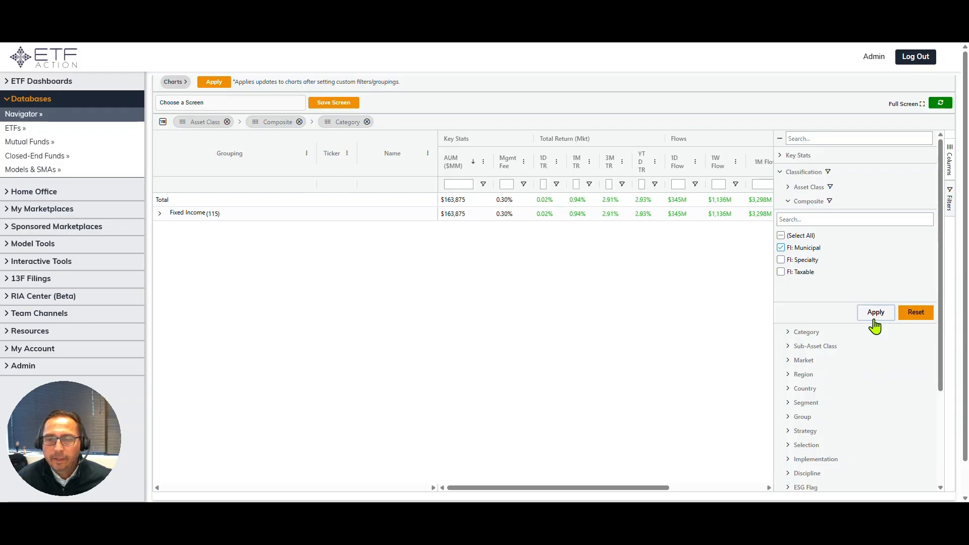
click(789, 202)
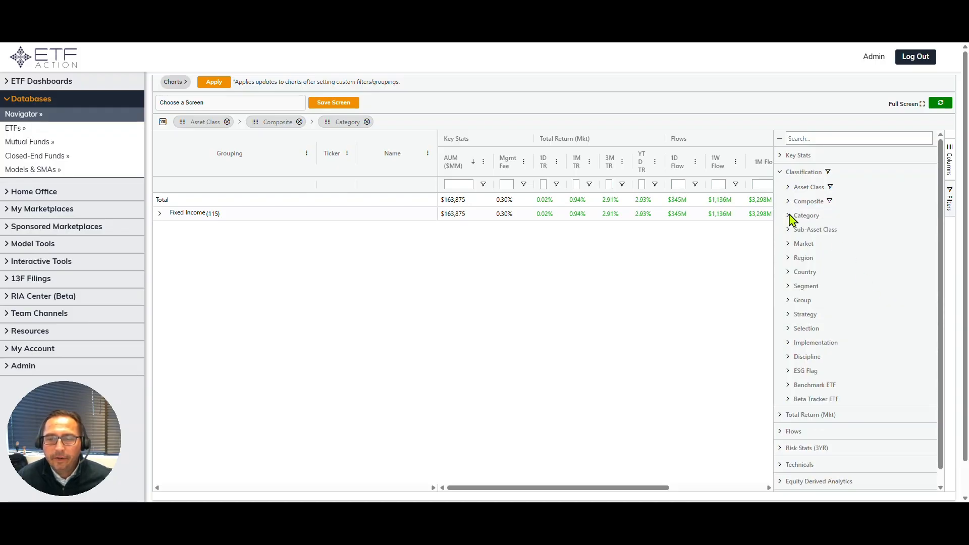
- Filter the Category classification to only Fixed Income: Municipal - Single State and close the filter settings
click(789, 215)
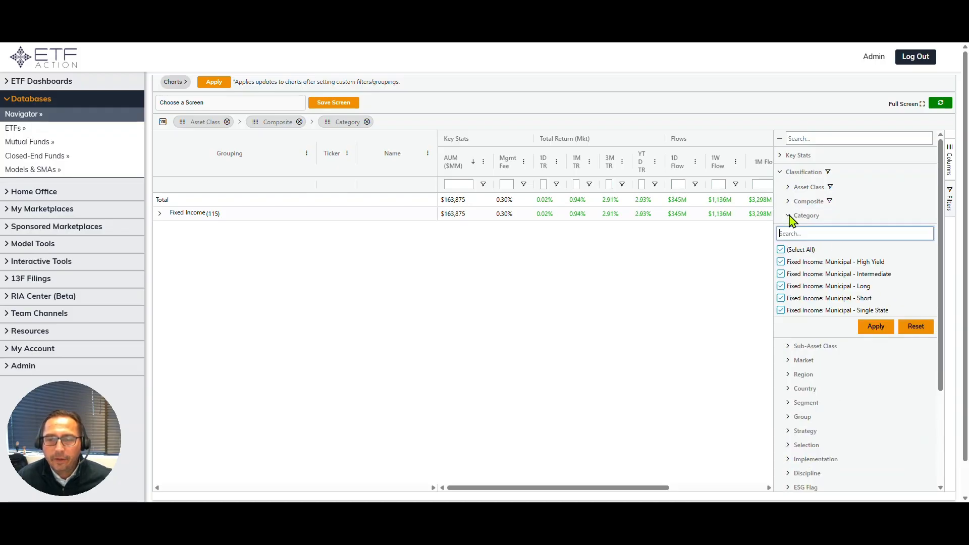
click(781, 250)
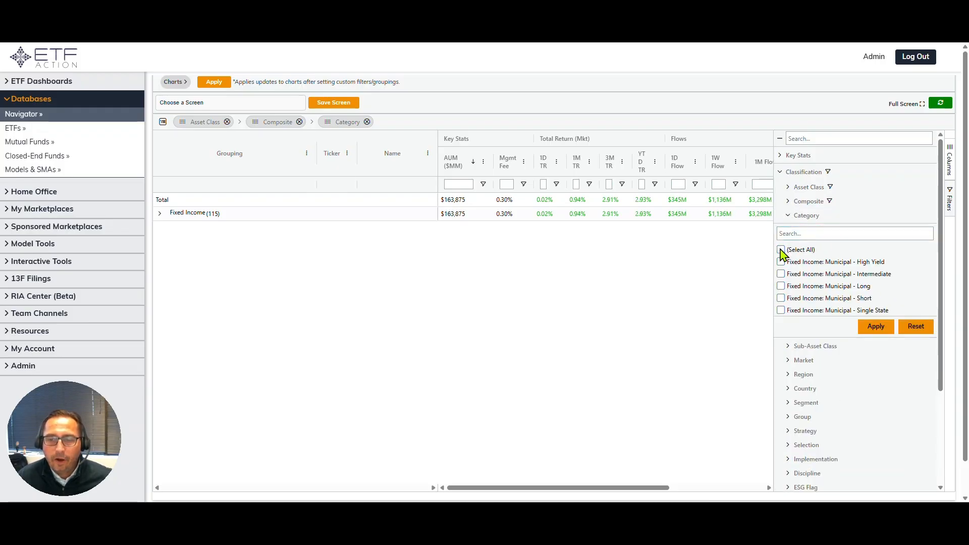
click(781, 311)
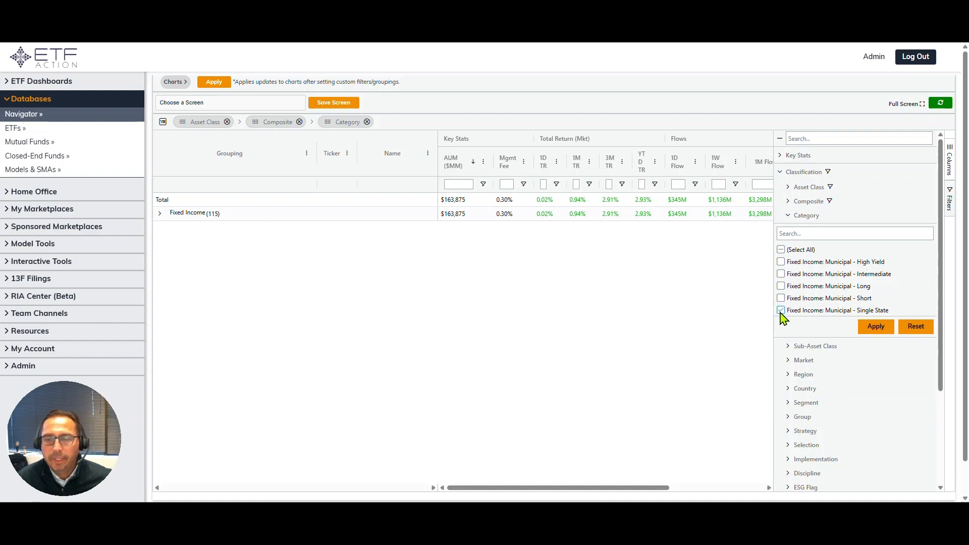
click(876, 328)
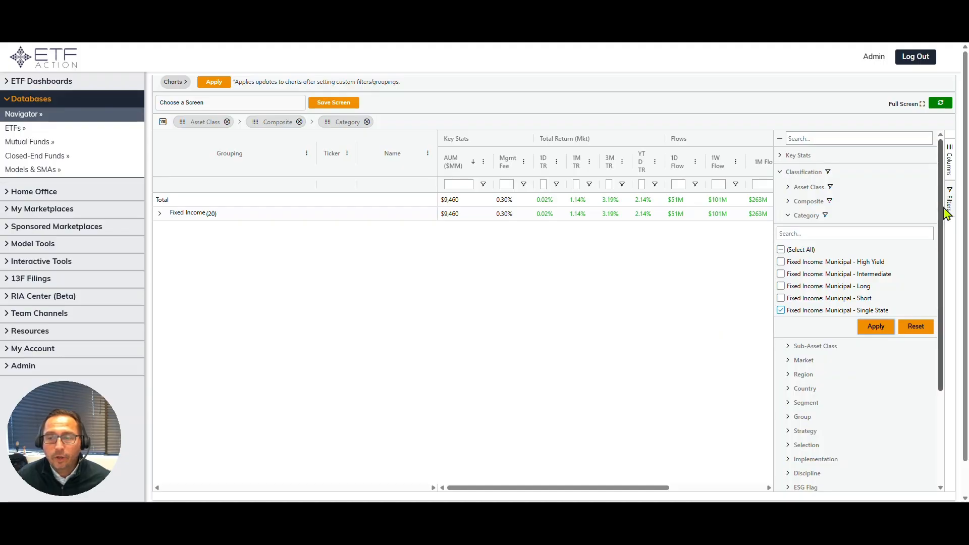
click(949, 215)
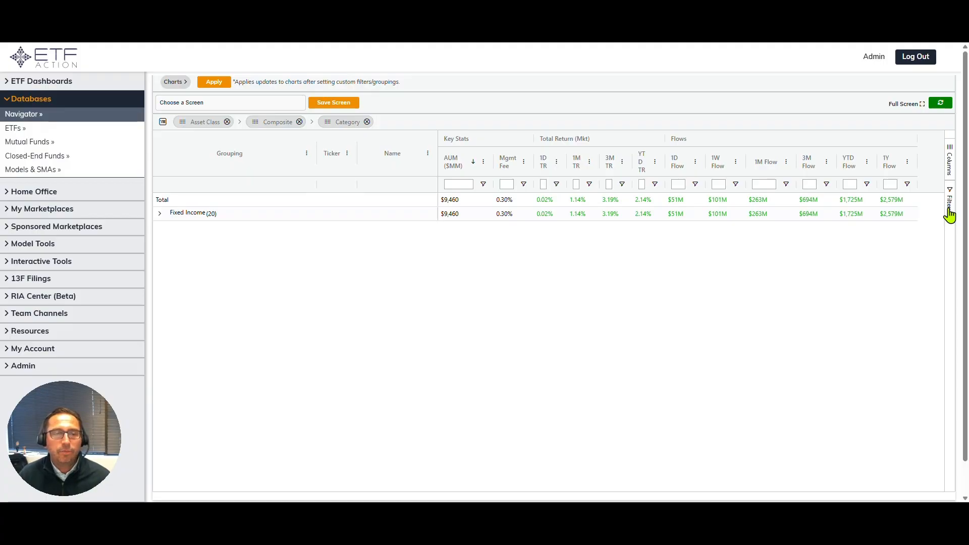
- Remove the Asset Class and Composite groupings, add Country below Category as a row group, and expand the single-state municipal category
click(227, 122)
click(227, 122)
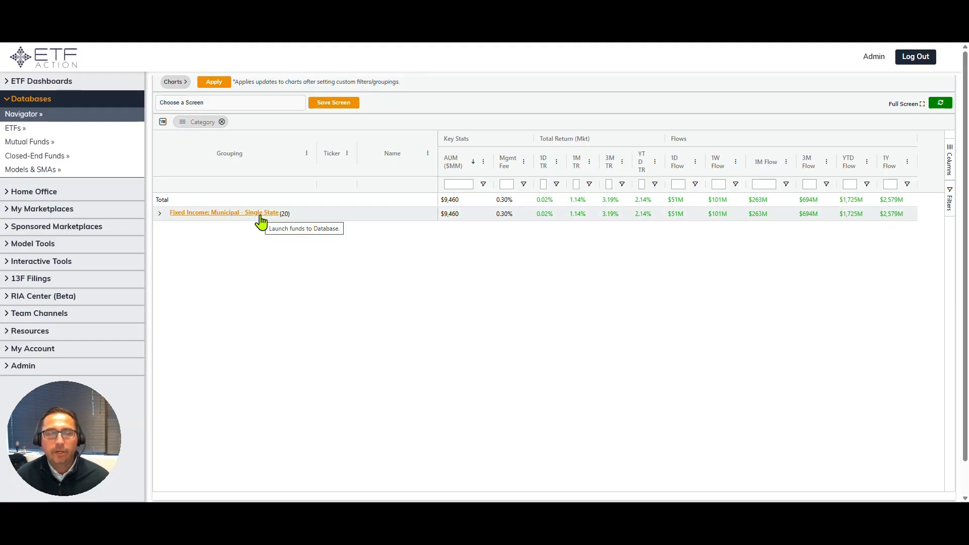
click(952, 164)
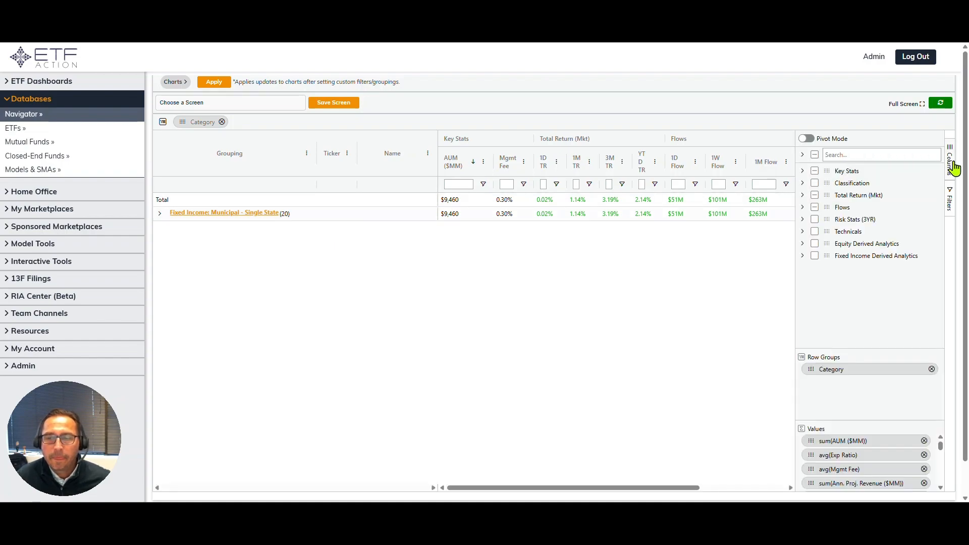
click(802, 183)
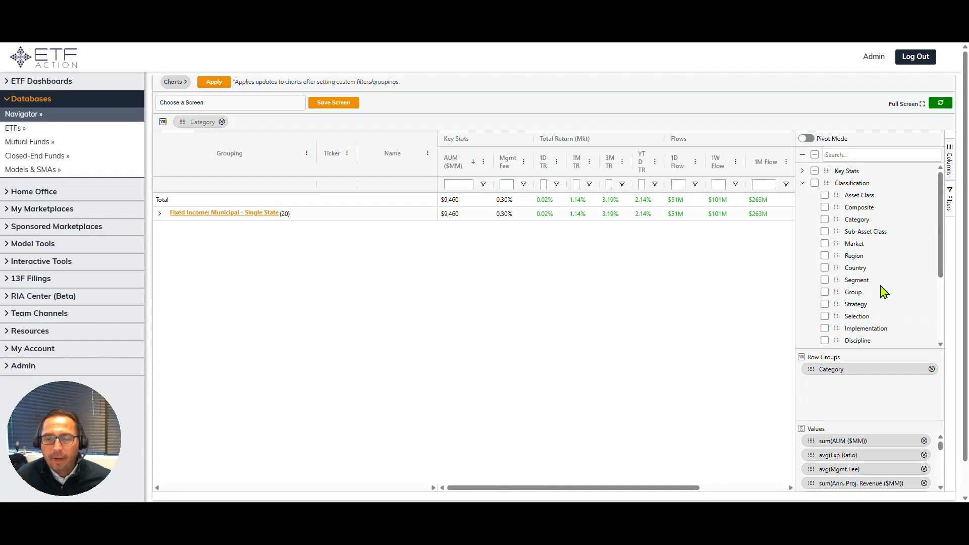
drag(839, 268, 832, 385)
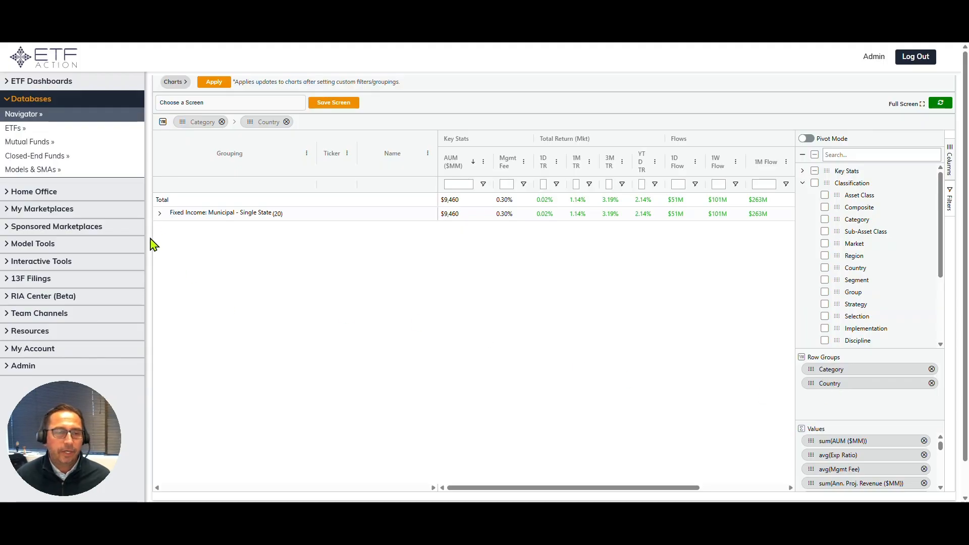
click(160, 216)
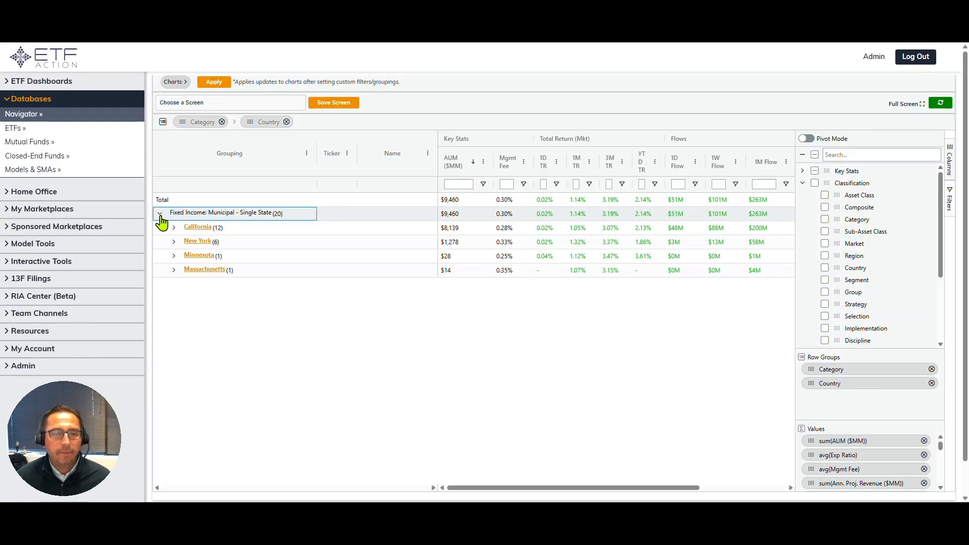
- Examine the AUM of the California and New York groups and of the whole single-state municipal category
click(449, 228)
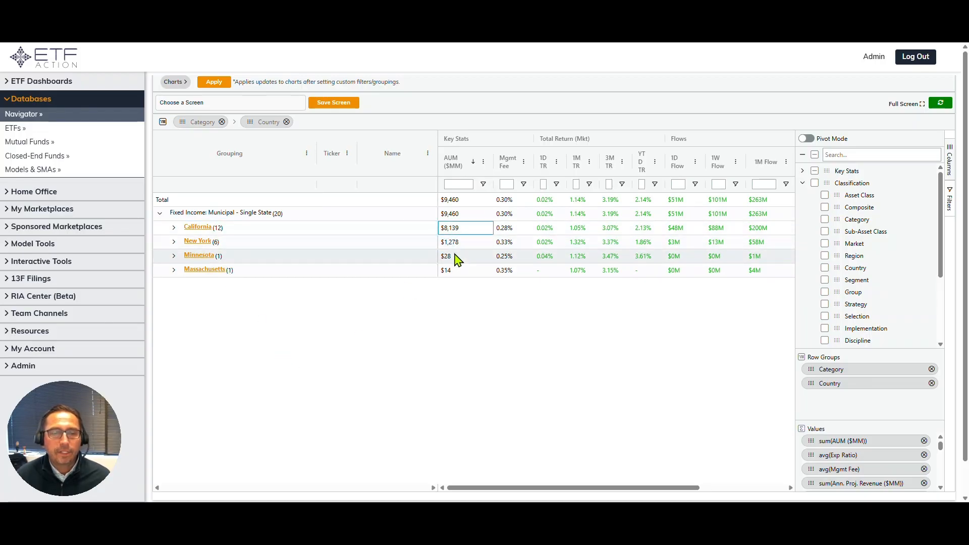
click(457, 247)
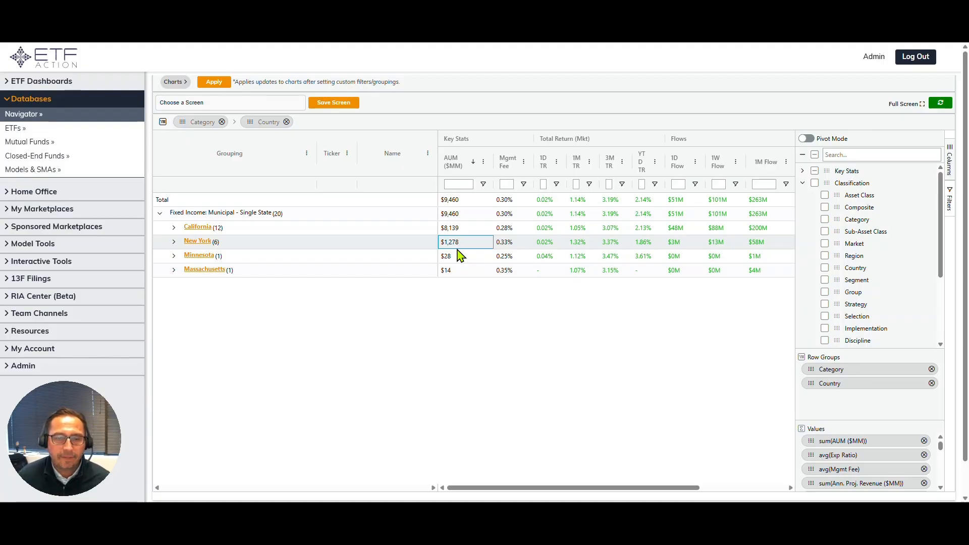
click(457, 215)
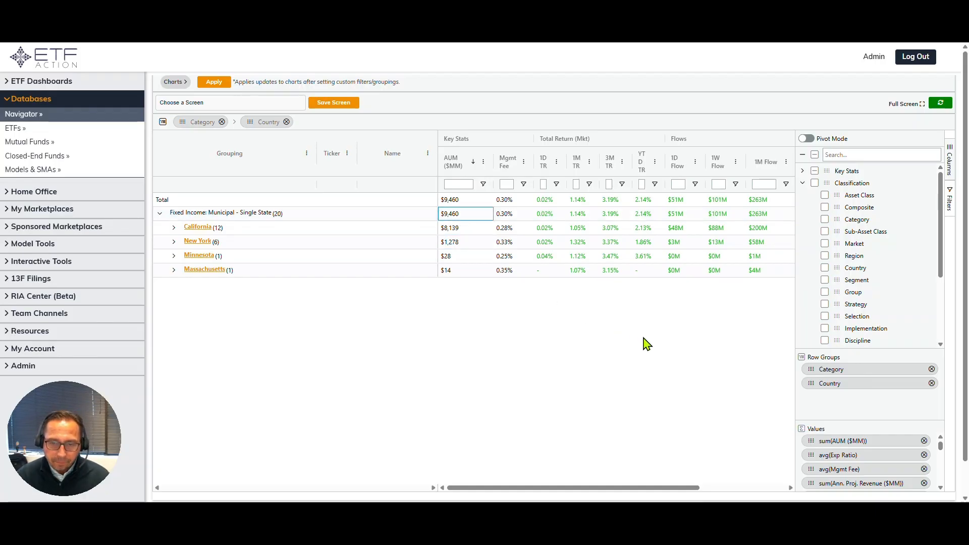
- Review the returns and flows of the single-state municipal category across the row up to the one-year flow, including the total
key(Right)
key(Right)
key(Right)
key(Right)
key(Right)
key(Right)
key(Right)
key(Right)
key(Right)
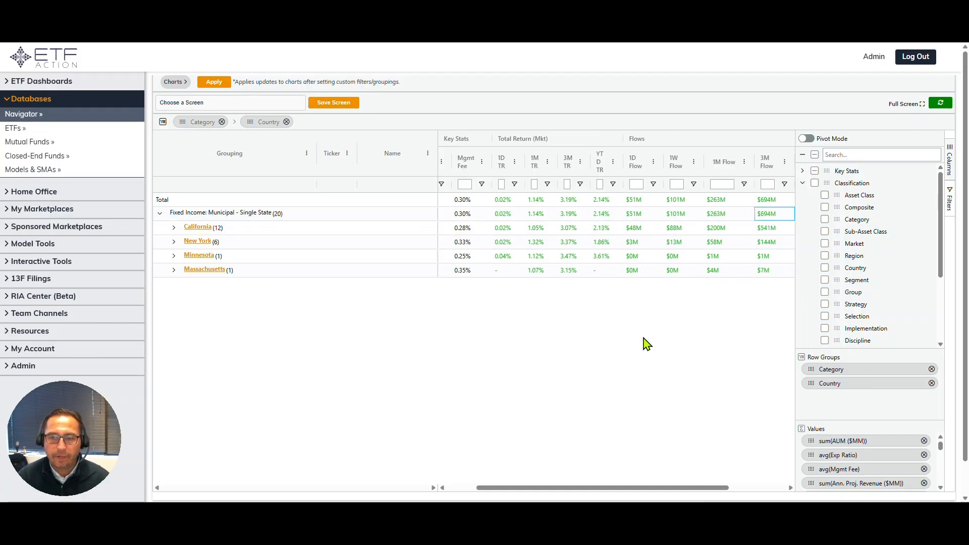
key(Right)
key(Right)
key(Left)
key(Left)
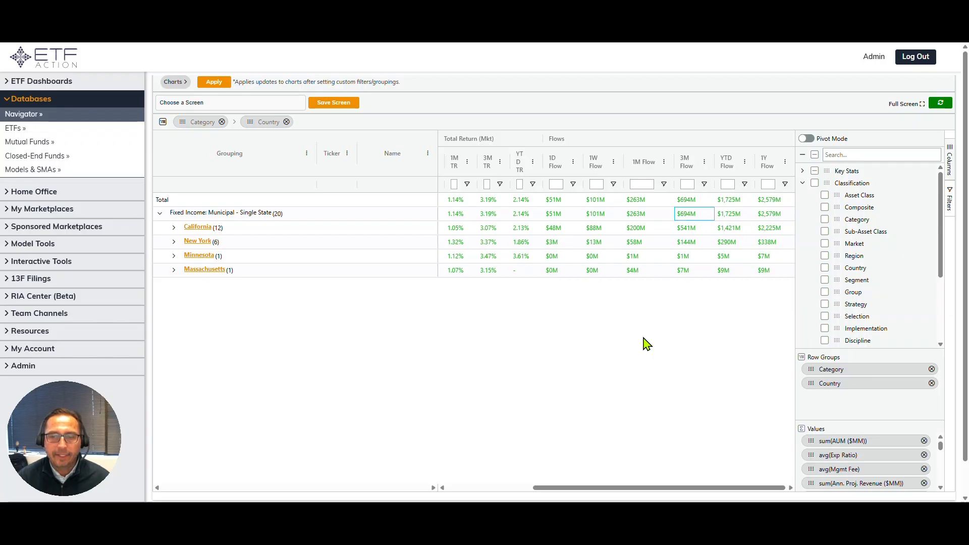
key(Right)
key(Right)
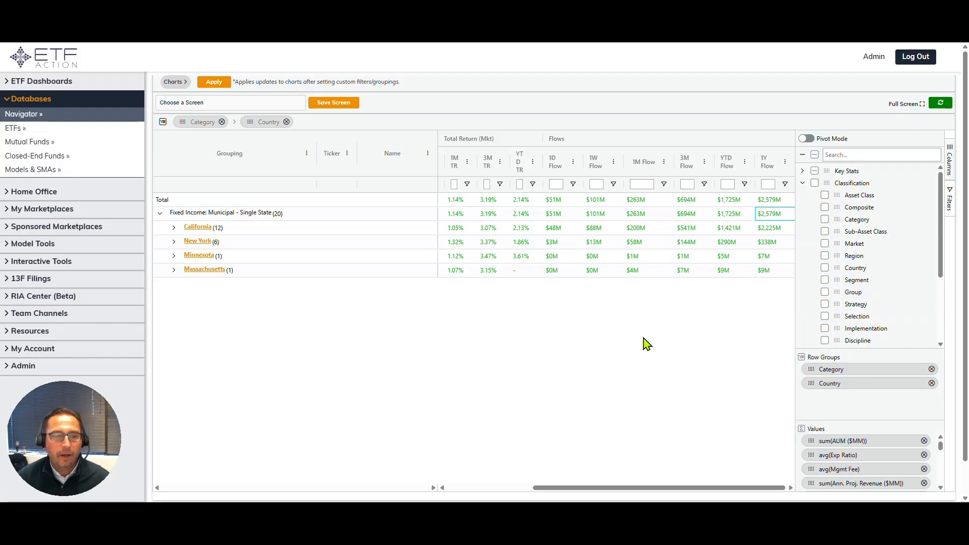
key(Up)
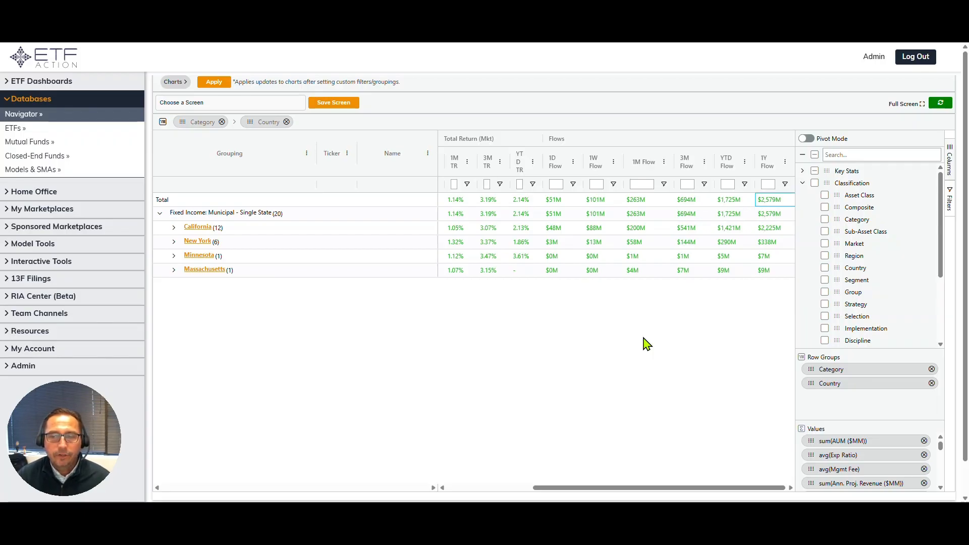
key(Down)
key(Up)
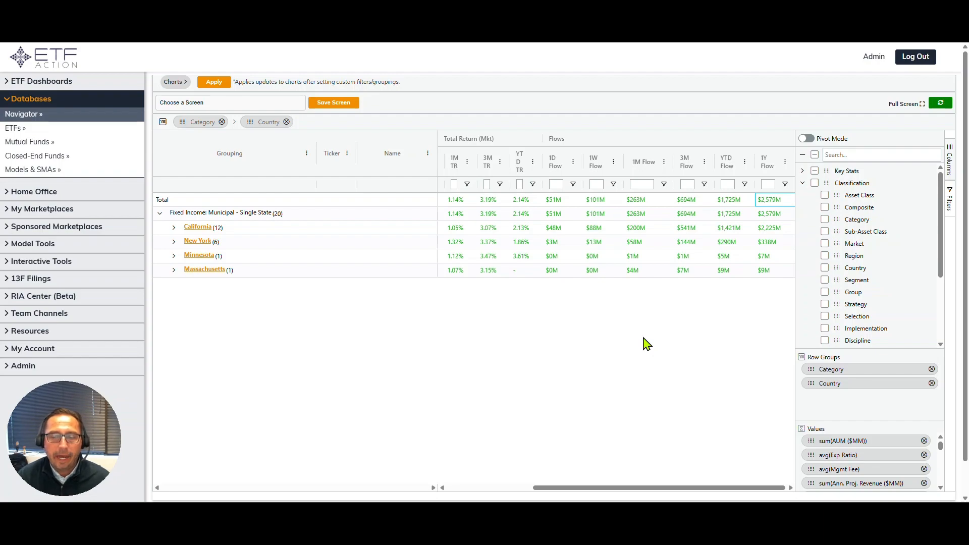
key(Down)
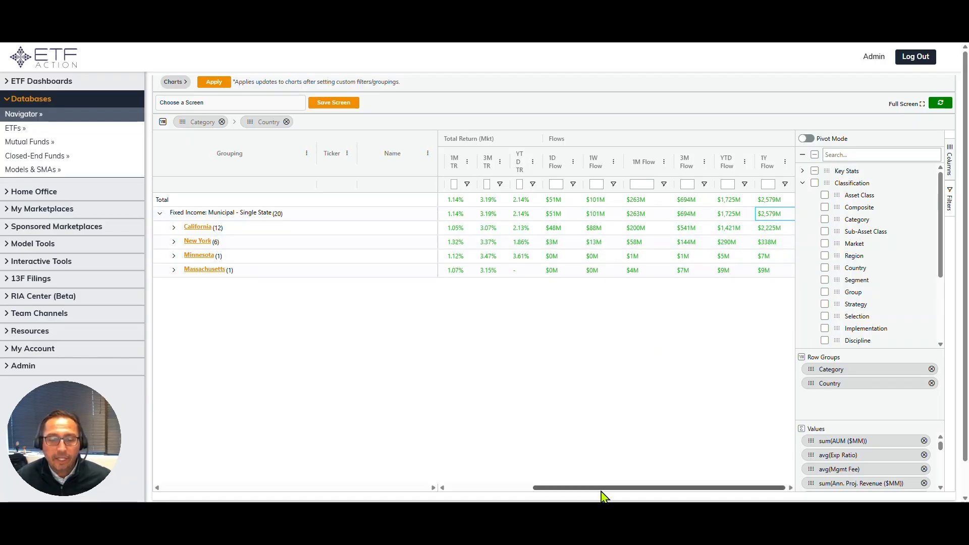
- Compare the AUM of the single-state municipal category with that of its California and New York groups
drag(601, 488, 452, 487)
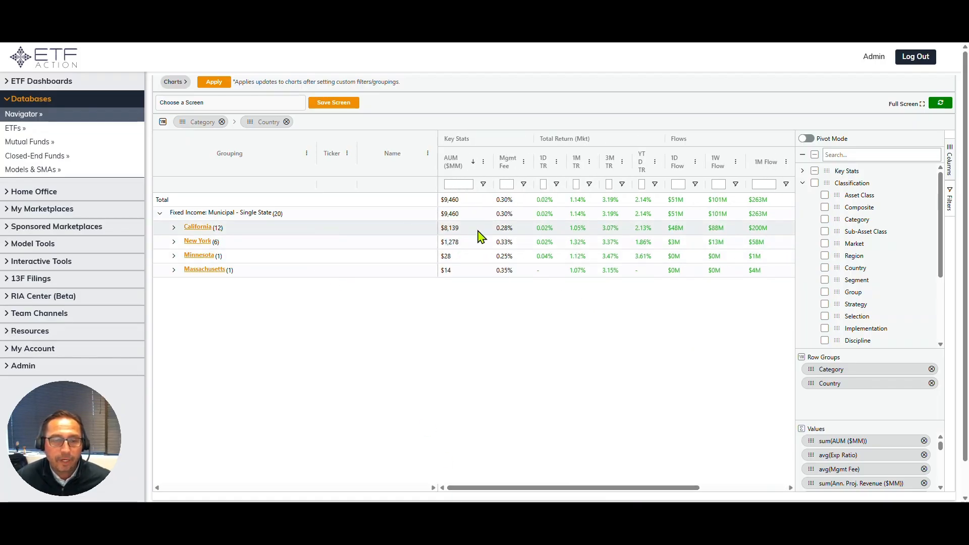
click(472, 214)
click(464, 228)
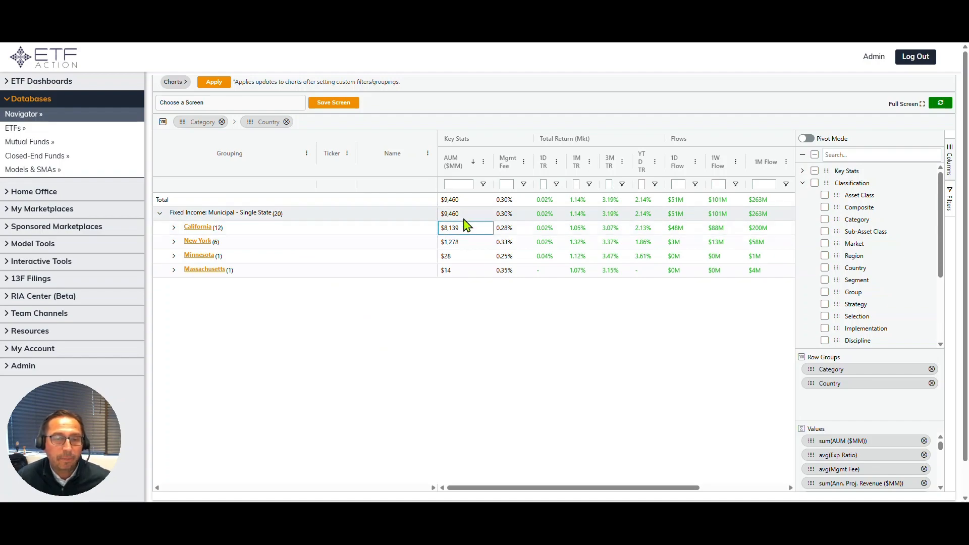
click(462, 217)
click(463, 226)
click(461, 242)
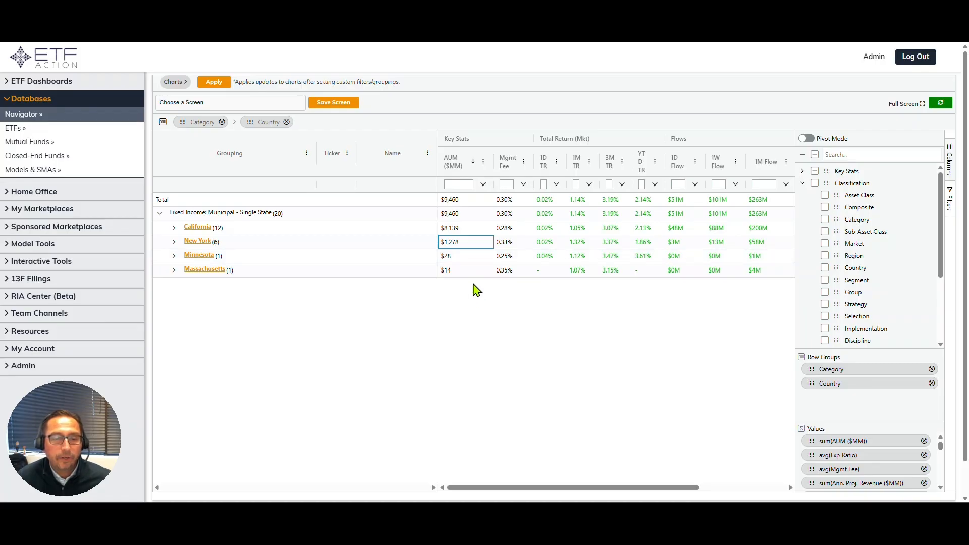
- Examine the AUM of the Minnesota and Massachusetts groups and the individual ETFs in the California group
click(464, 258)
click(461, 271)
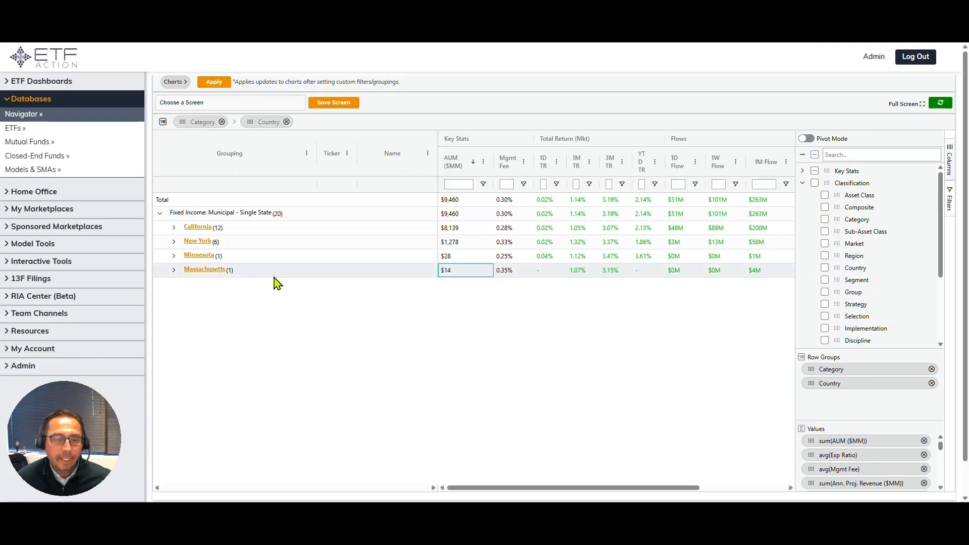
click(173, 229)
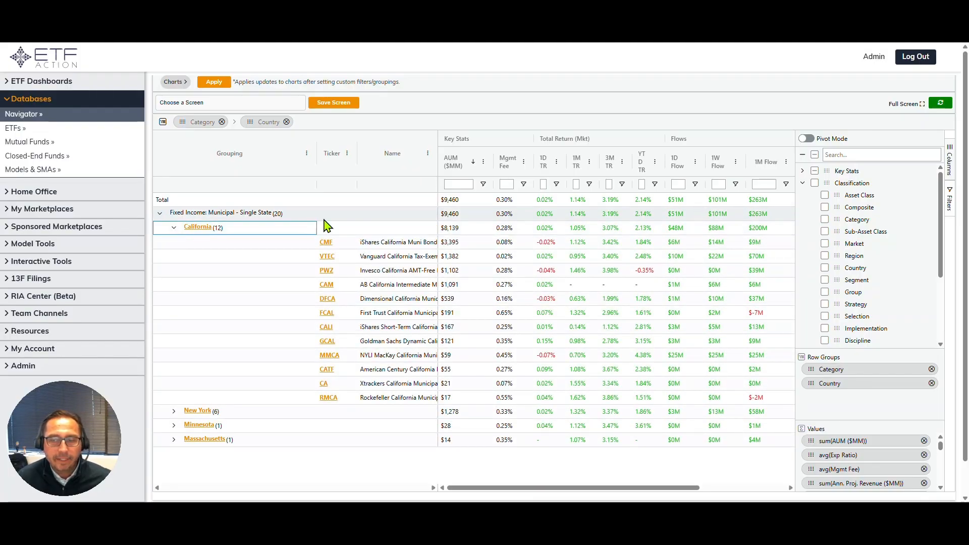
click(174, 229)
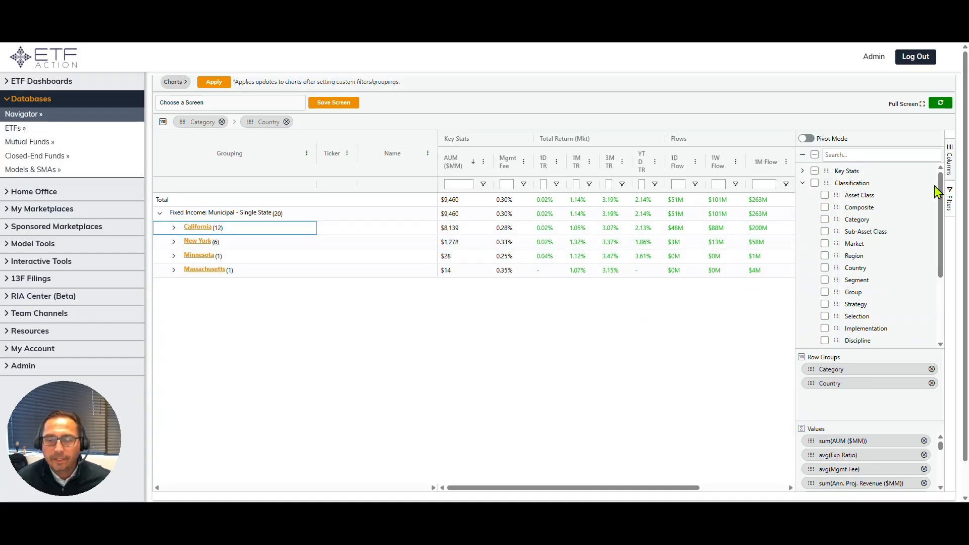
- Add Brand as a row group between Category and Country to review the single-state municipal brands, and remove that grouping again
click(803, 183)
click(803, 171)
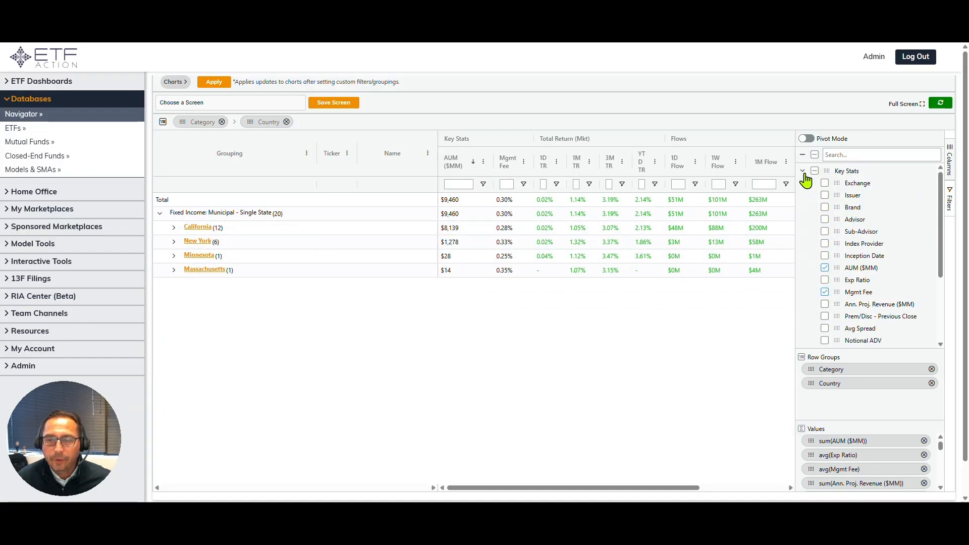
drag(837, 206, 829, 380)
click(160, 213)
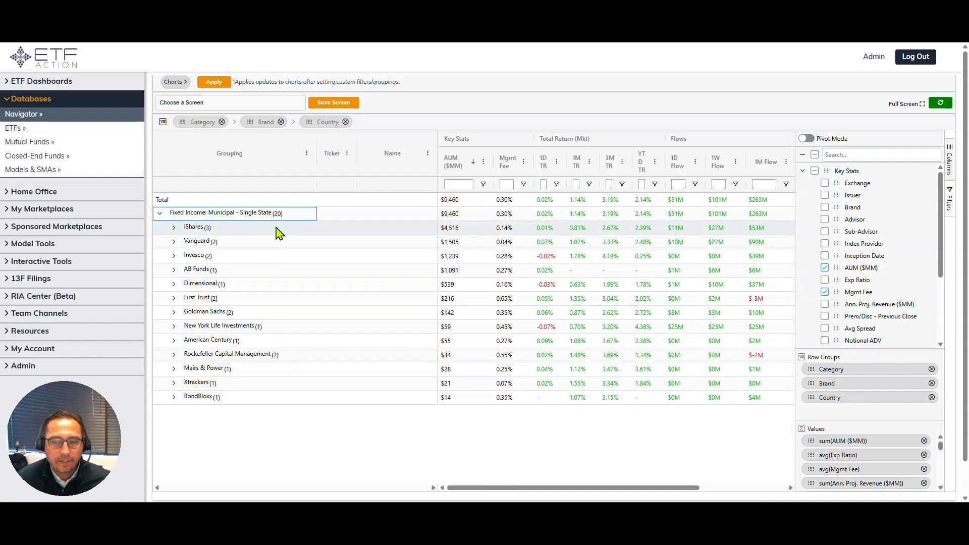
click(280, 122)
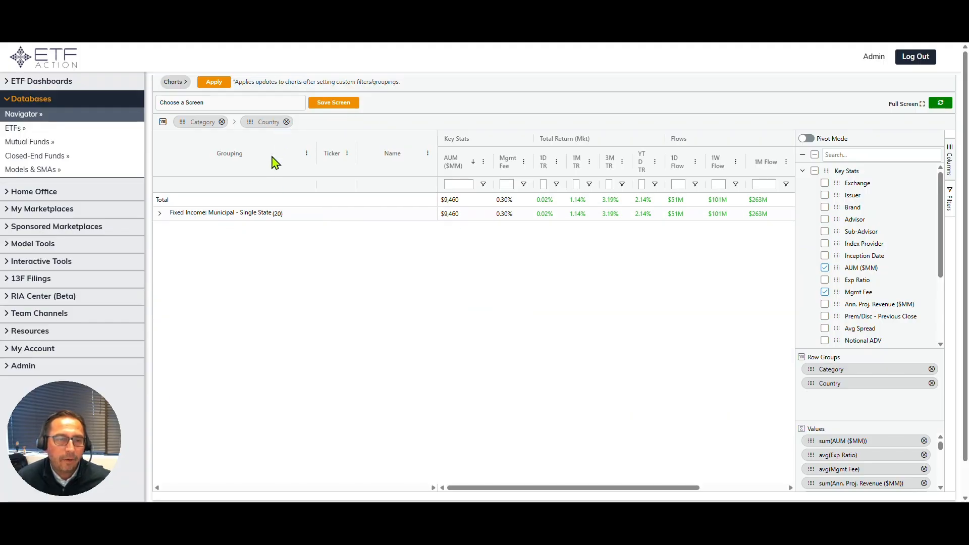
- Apply the current filters and groupings to the charts and display the charts by Country
click(214, 87)
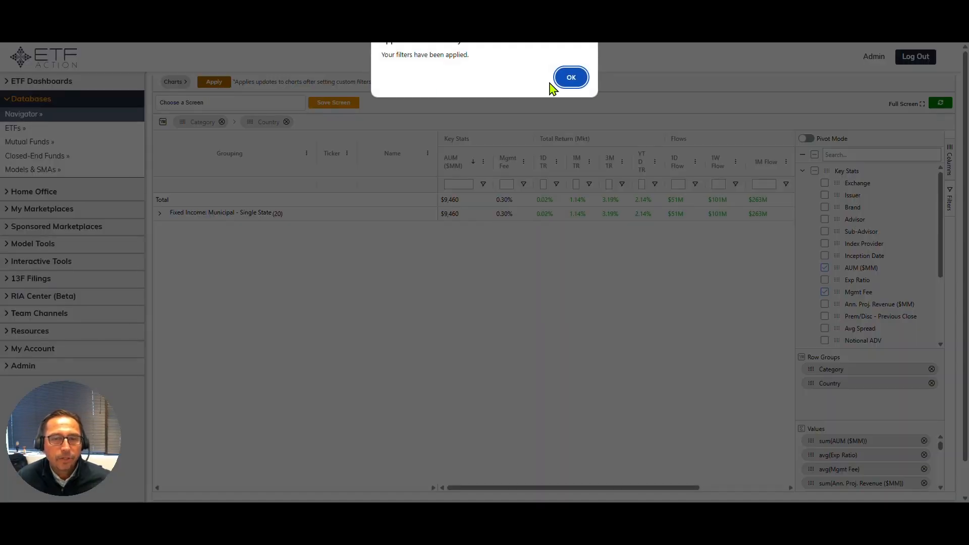
click(573, 80)
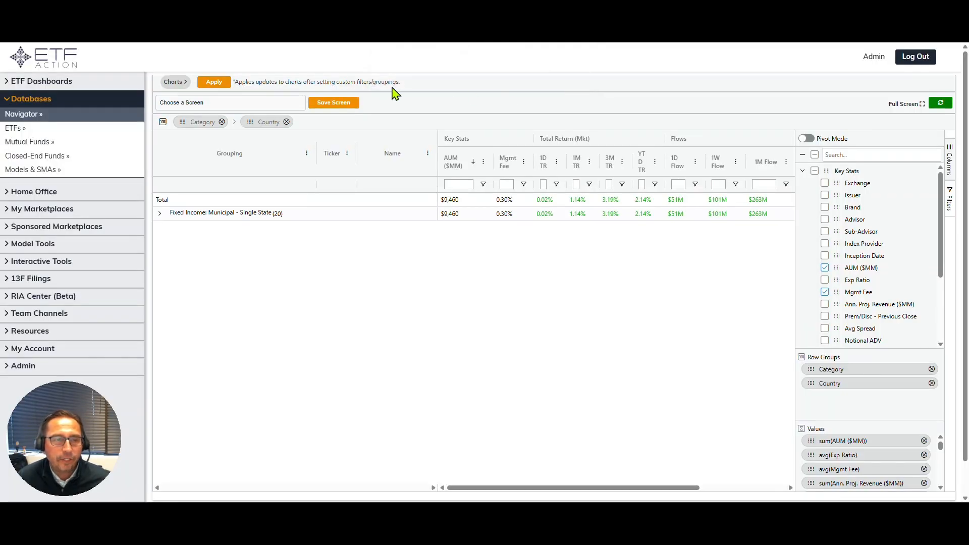
click(173, 83)
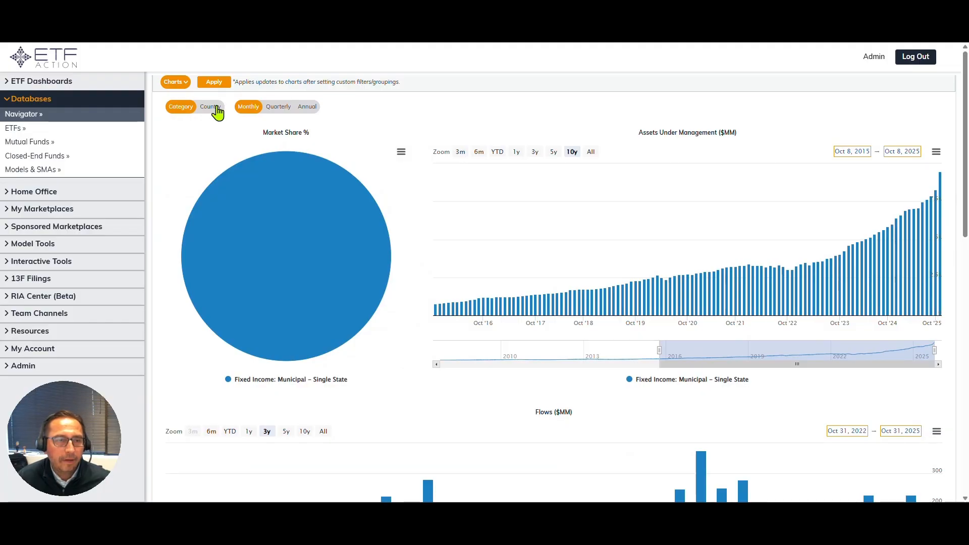
click(217, 108)
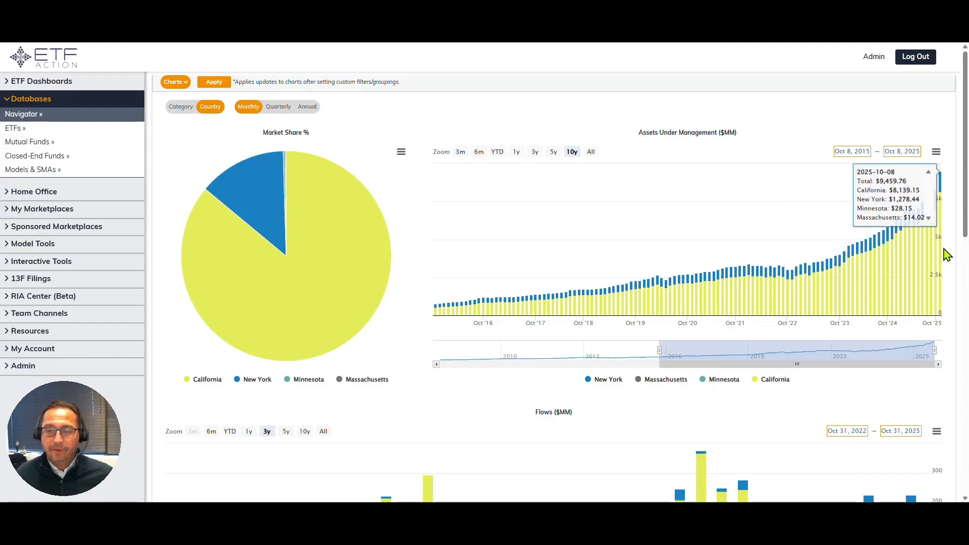
- Review the monthly flows chart by state, extending its range to five years
scroll(951, 247, down, 1)
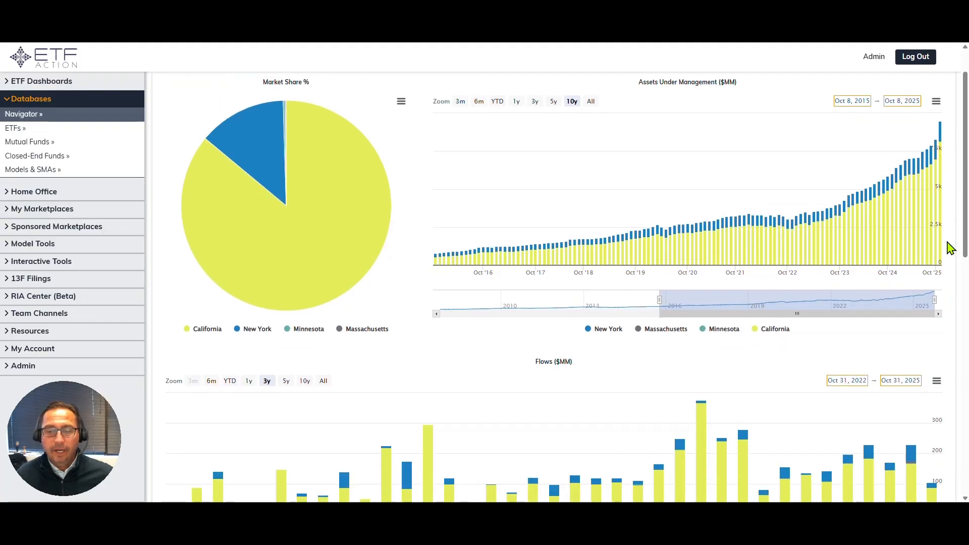
scroll(951, 247, down, 3)
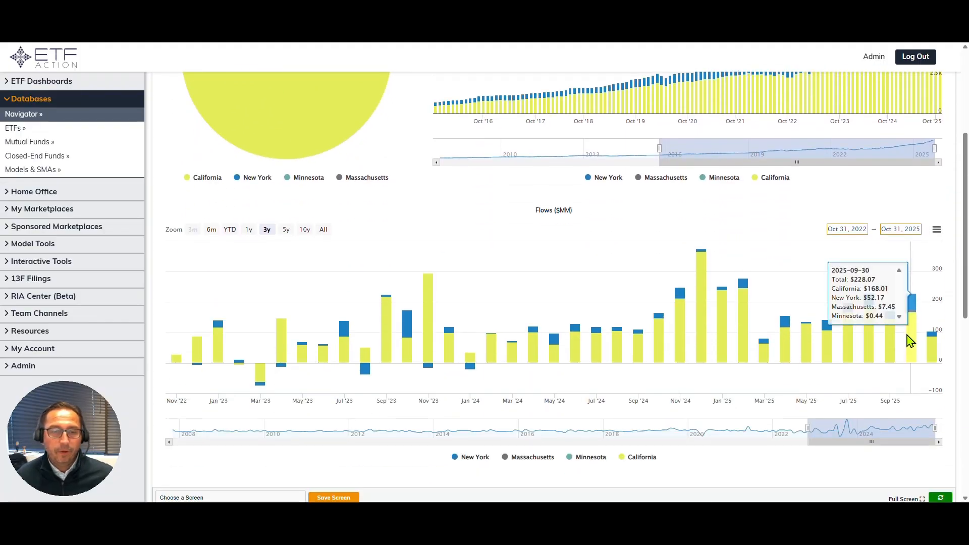
scroll(903, 338, down, 1)
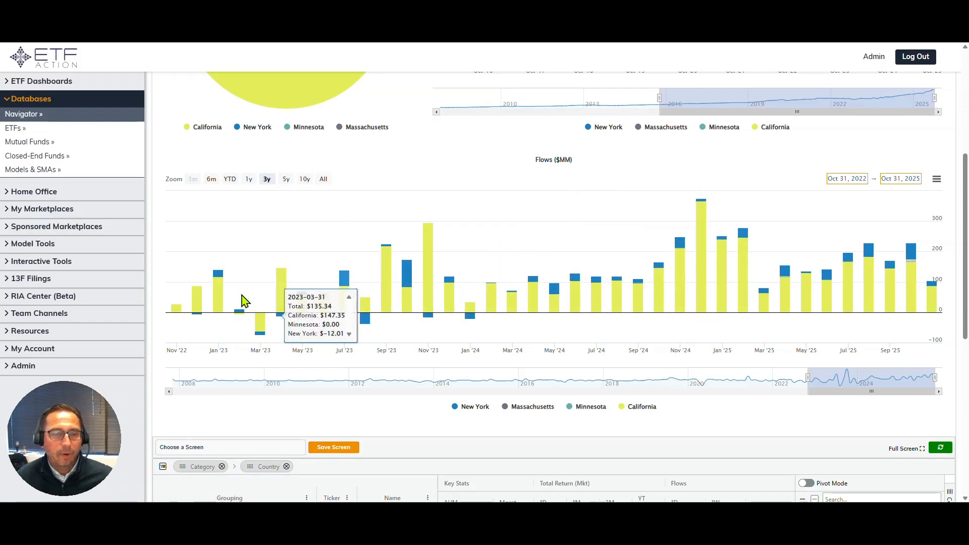
click(286, 180)
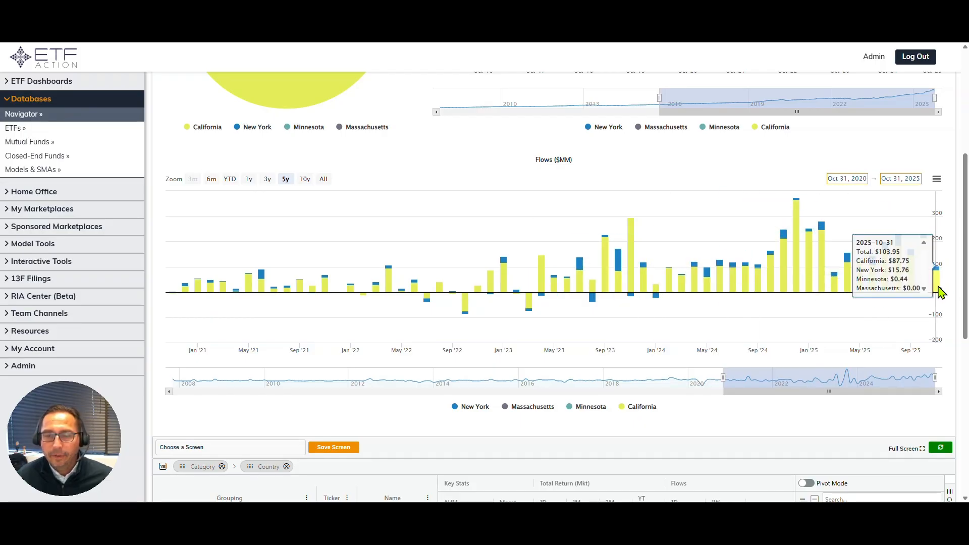
scroll(941, 293, up, 4)
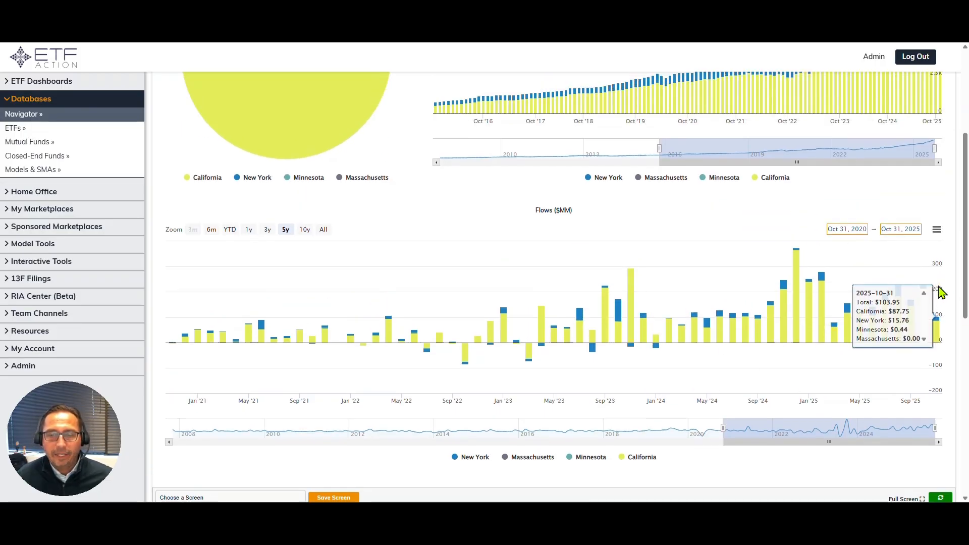
scroll(942, 293, up, 1)
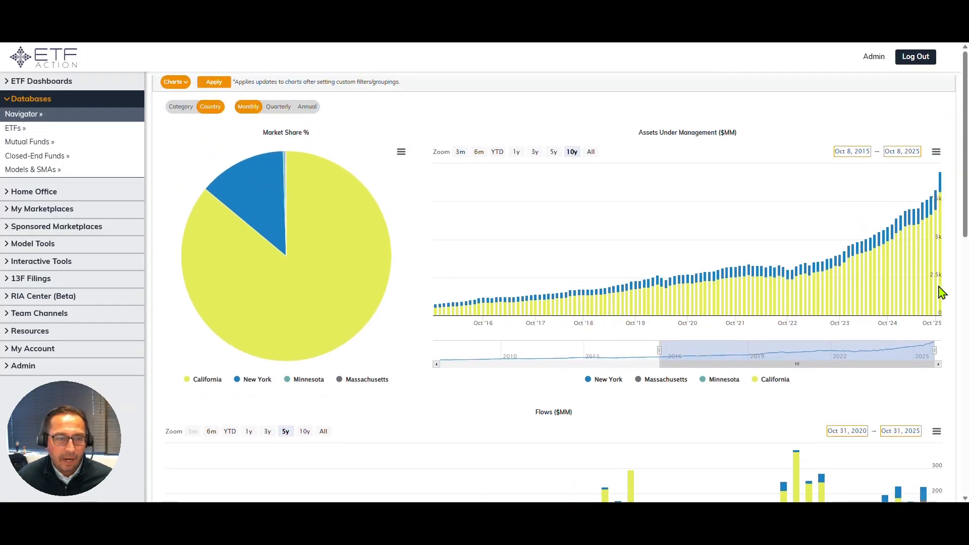
- Hide the charts, remove the Country grouping, and open the single-state municipal category in the ETF database
click(174, 83)
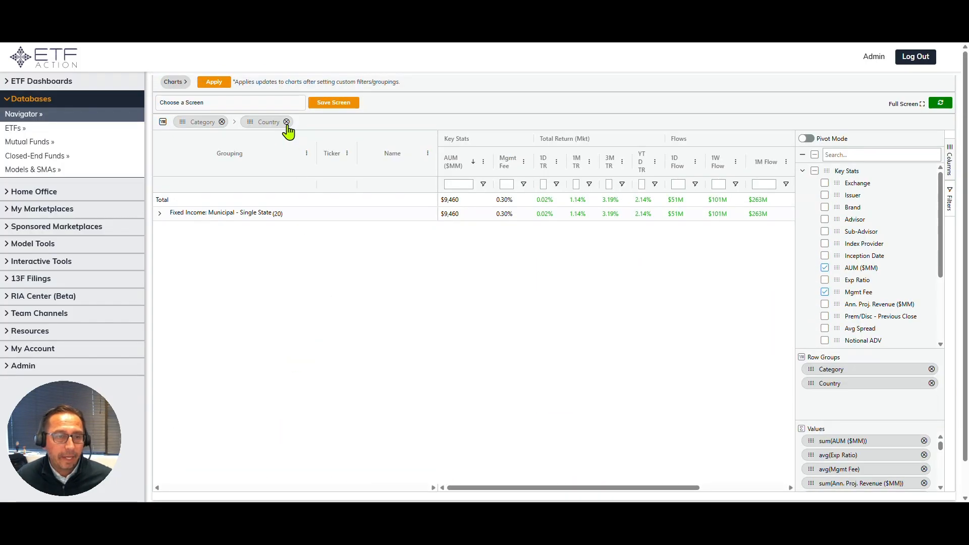
click(286, 122)
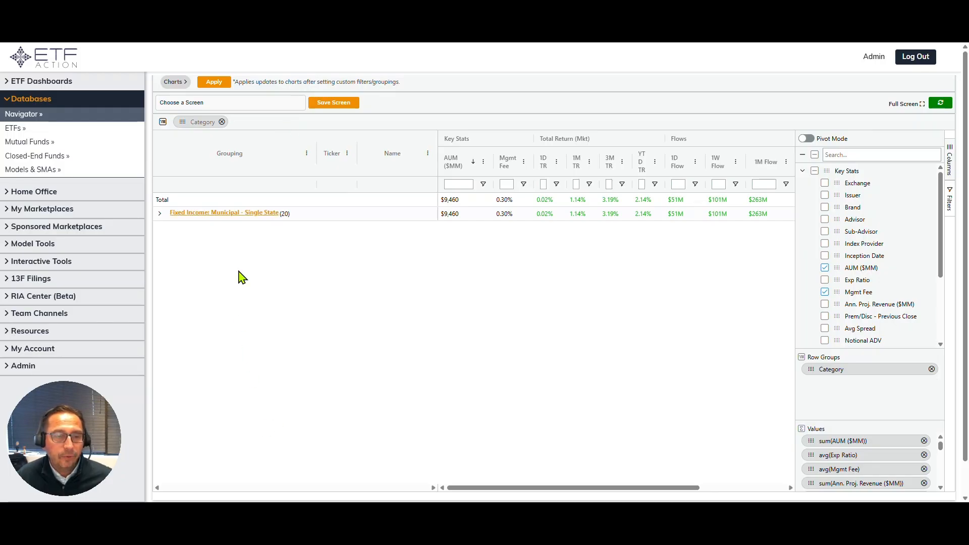
click(242, 221)
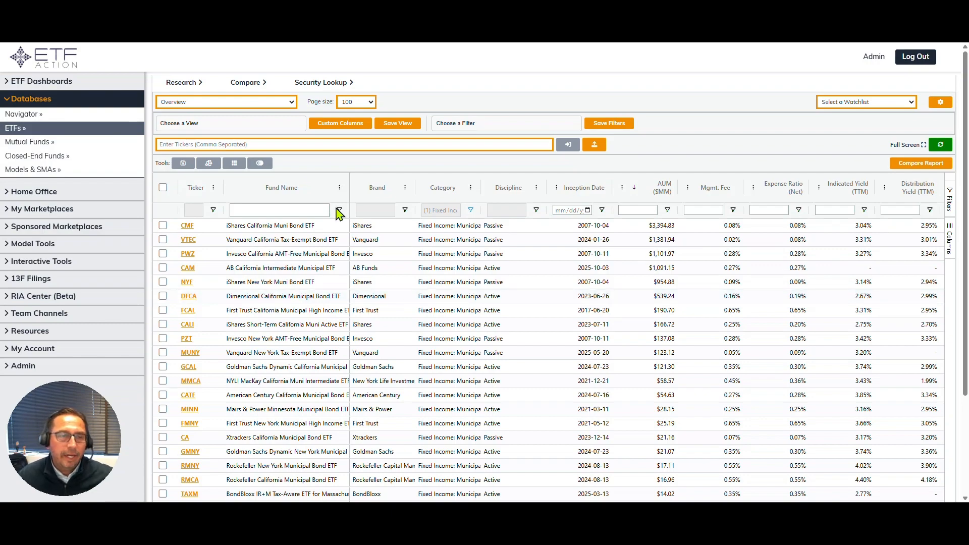
- Switch the single-state municipal ETF table to the Fixed Income - Characteristics view
click(266, 104)
scroll(271, 193, down, 5)
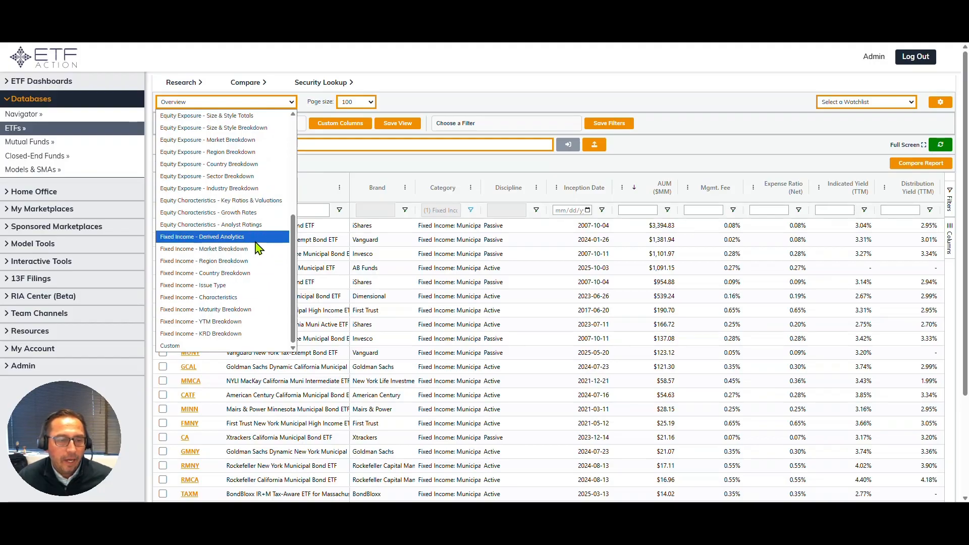
click(243, 297)
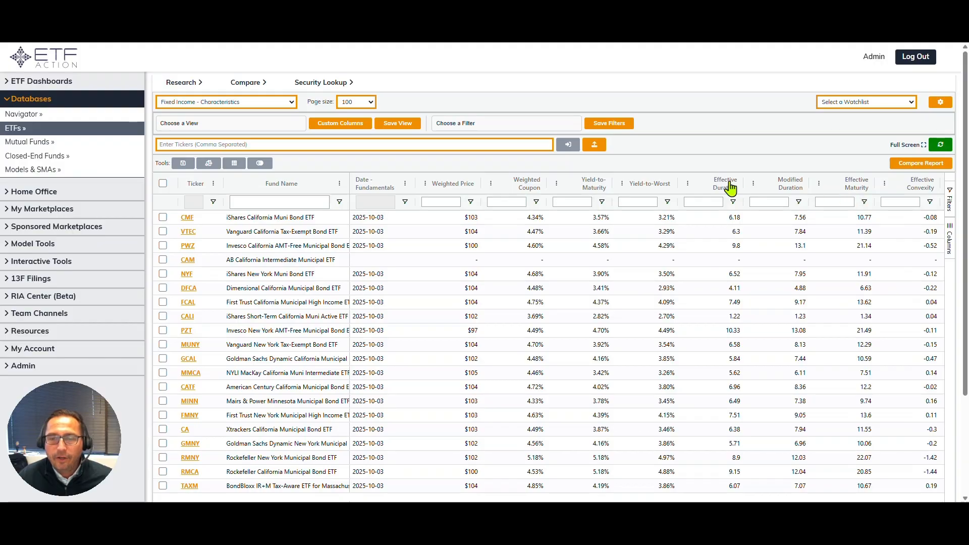
- Sort the ETFs by effective duration in descending order and compare the longest and shortest, widening the Fund Name column for full names
click(729, 188)
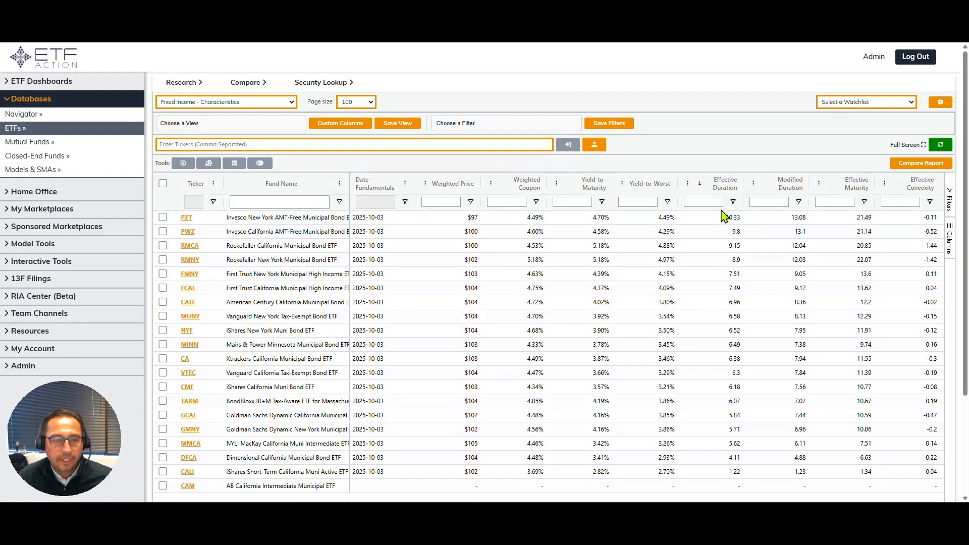
click(303, 222)
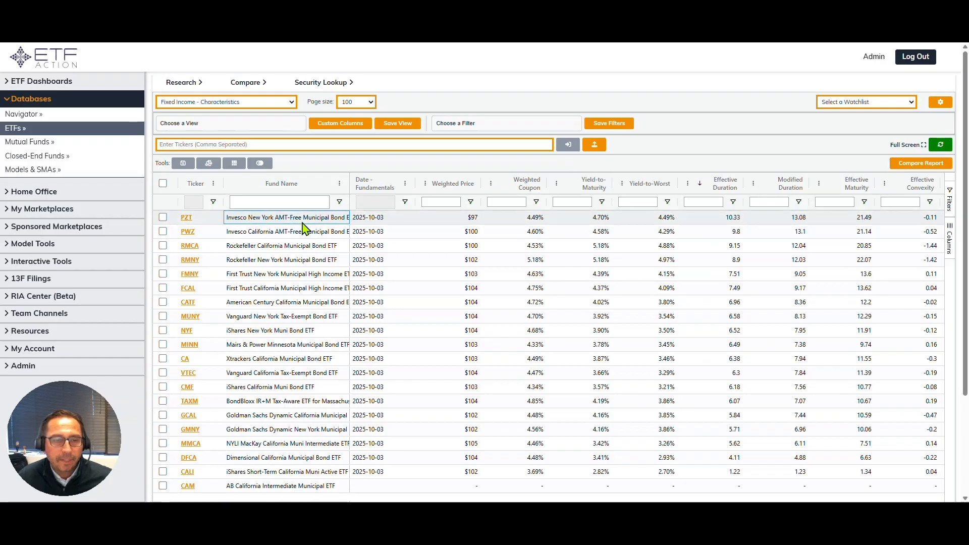
drag(350, 183, 378, 184)
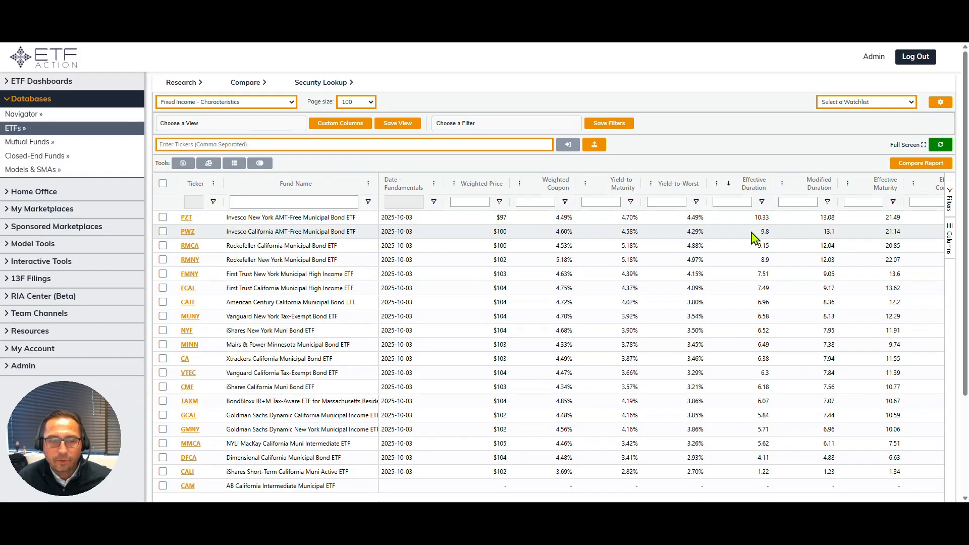
click(762, 472)
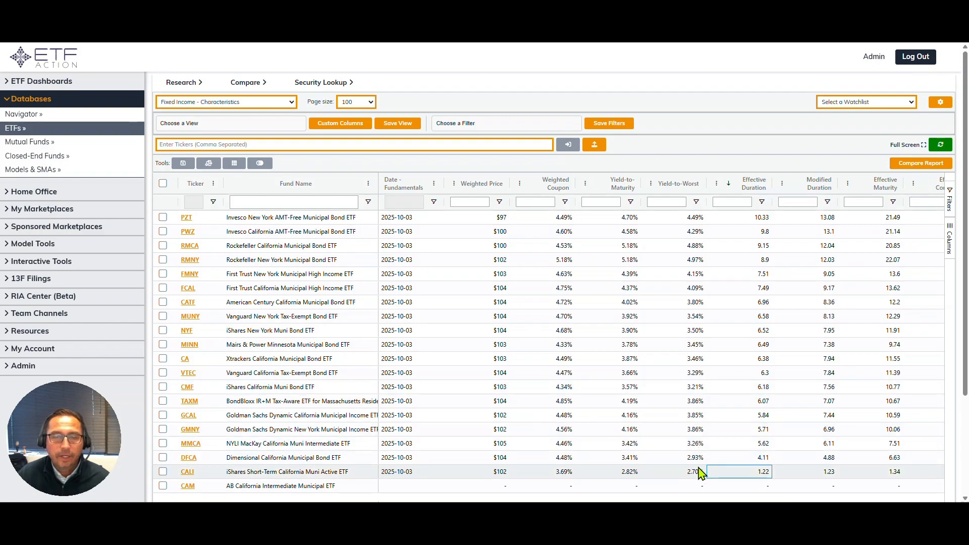
- Examine the remaining bond characteristics across the columns up to the option-adjusted spread of the longest-duration funds
click(692, 293)
key(Right)
key(Right)
key(Right)
key(Right)
key(Right)
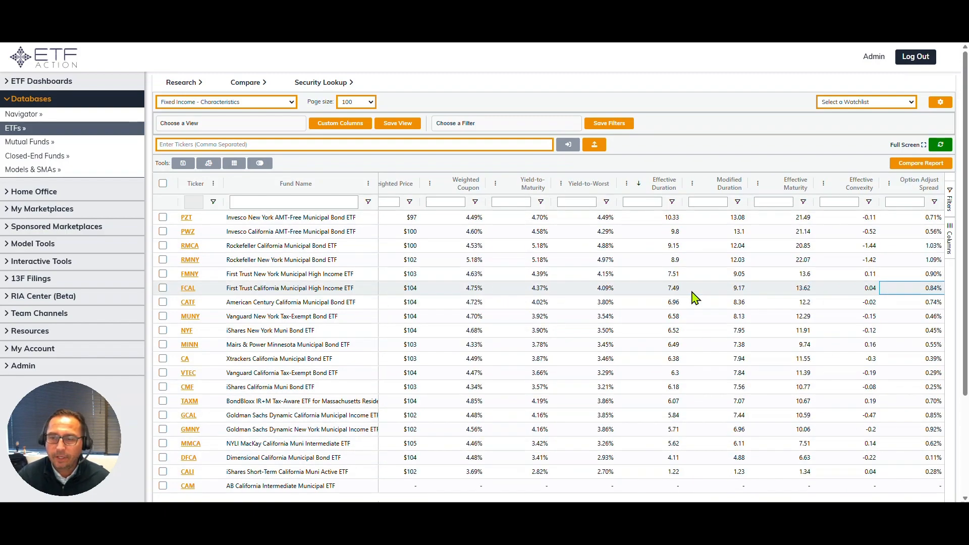
key(Up)
key(Up)
key(Up)
key(Up)
key(Up)
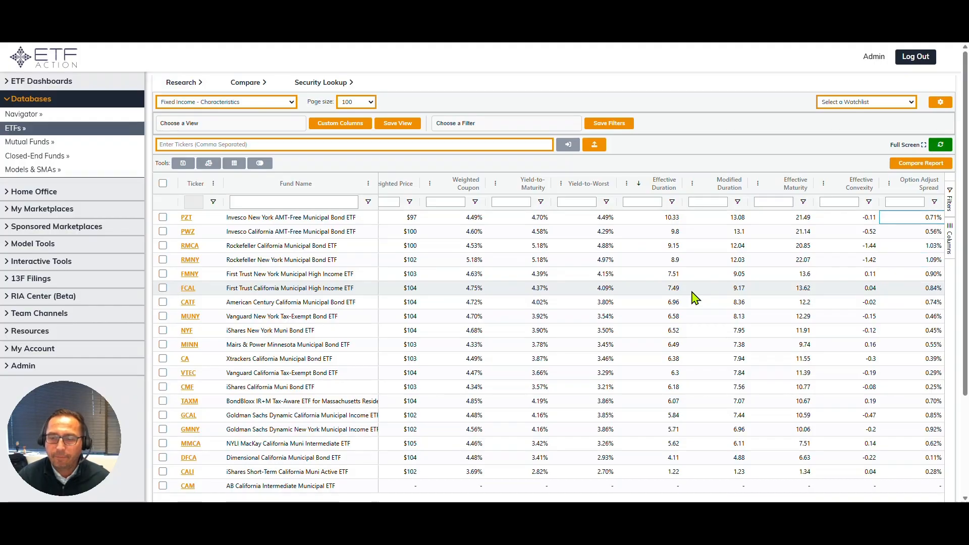
key(Down)
key(Down)
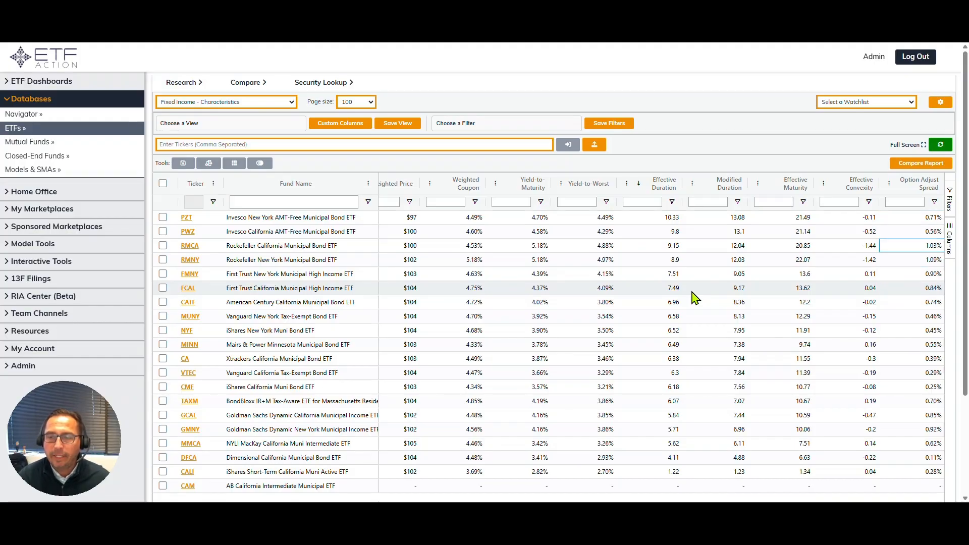
- Sort the ETFs by option-adjusted spread in descending order and compare the funds with the highest and lowest spreads
click(933, 187)
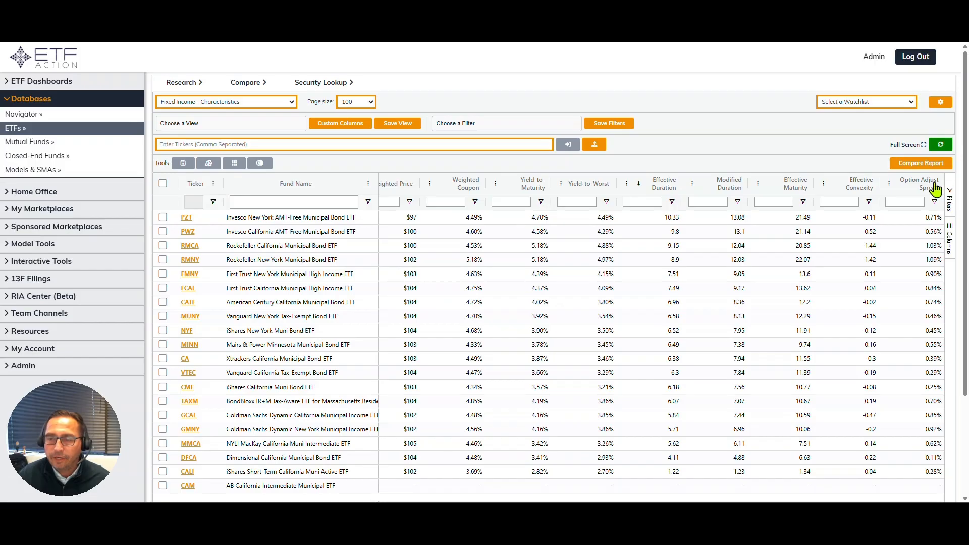
click(936, 226)
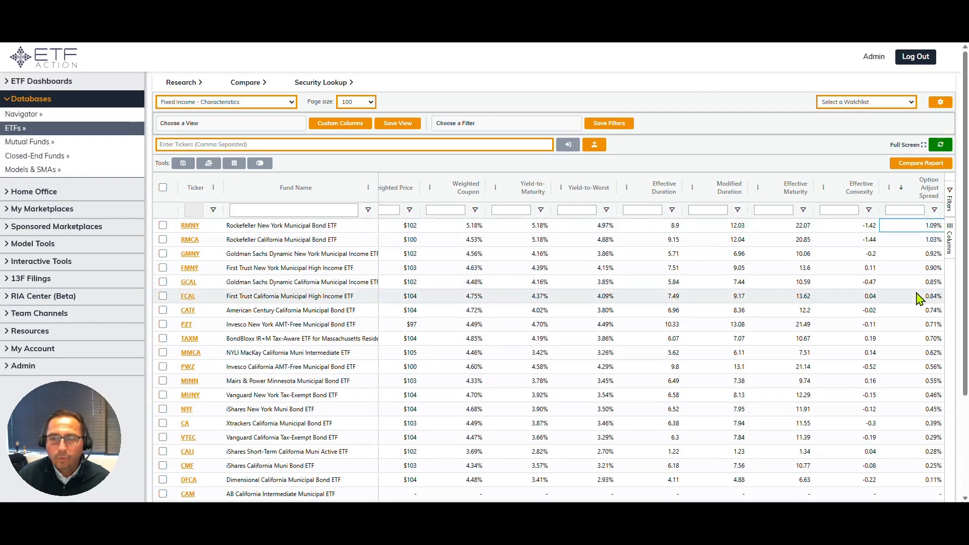
click(319, 228)
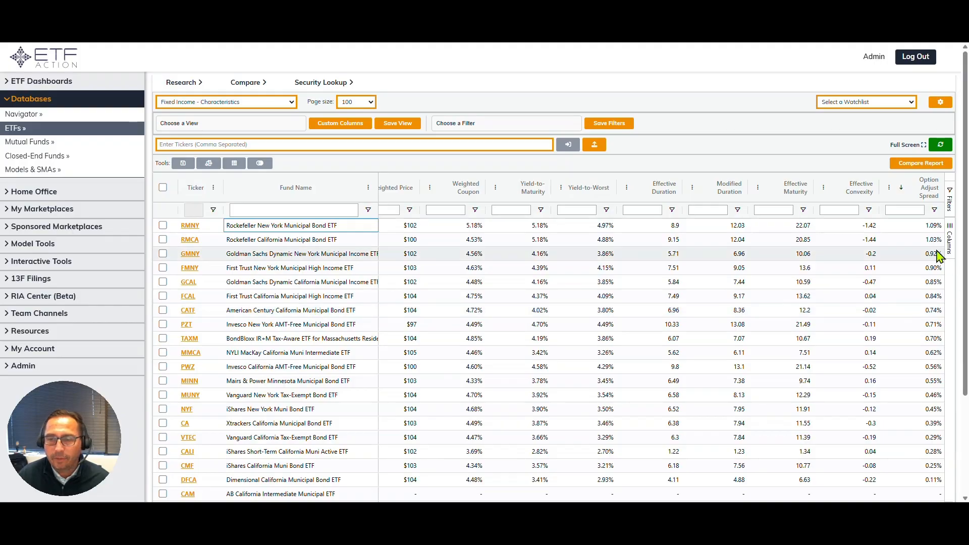
scroll(943, 303, down, 1)
click(940, 430)
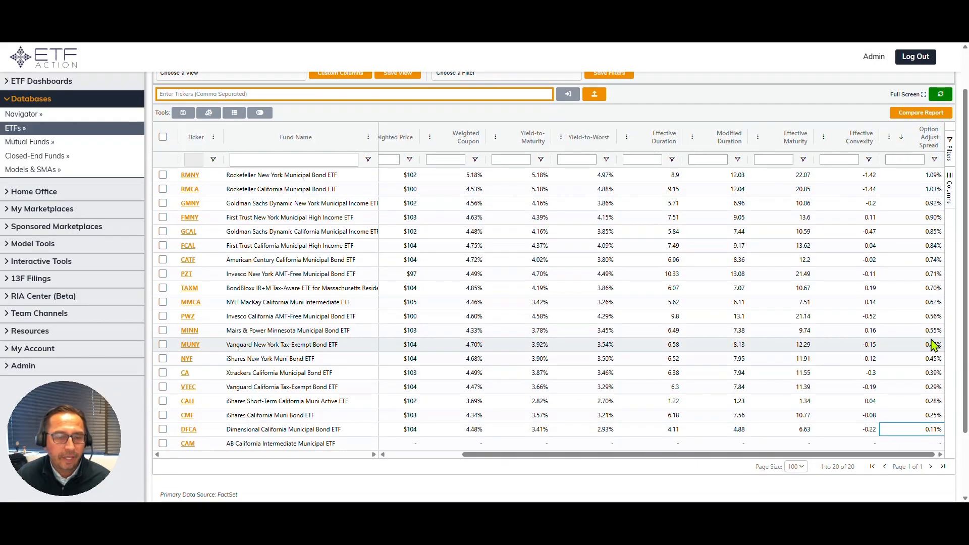
scroll(936, 341, up, 1)
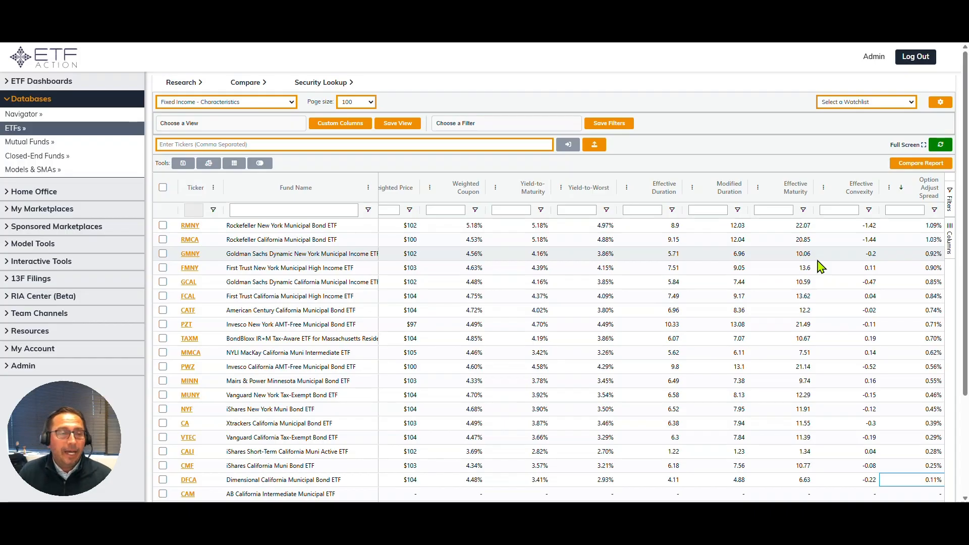
- Return to the Navigator database
click(11, 115)
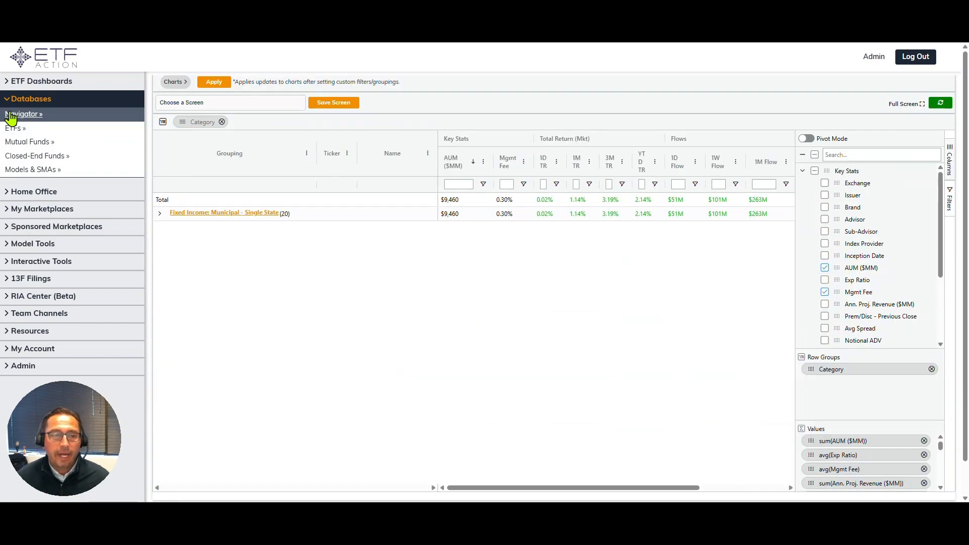